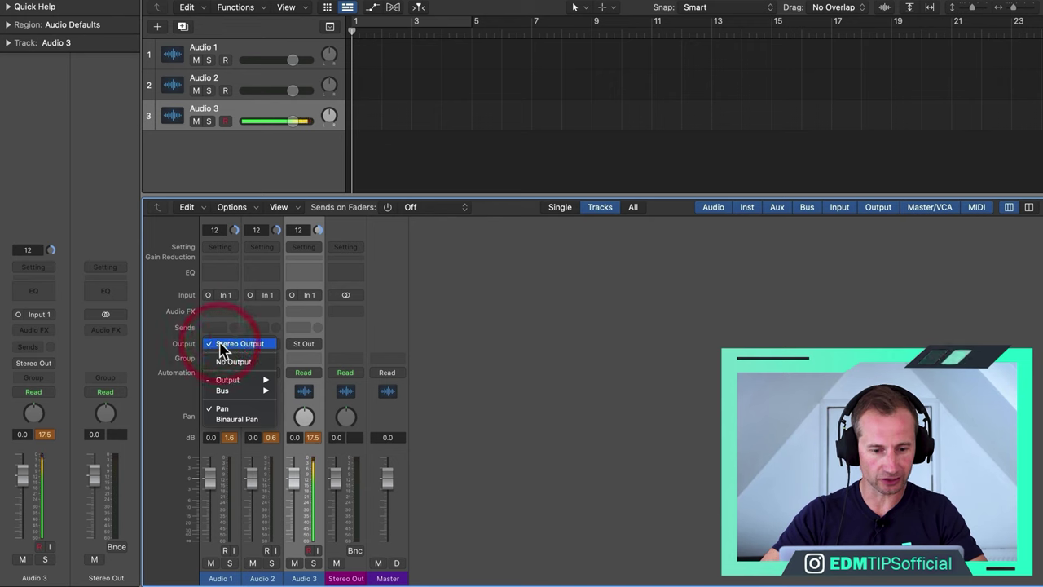
Route the outputs of Audio 1 and Audio 2 to Bus 1, creating the Aux 1 channel.
mouse_move(250, 392)
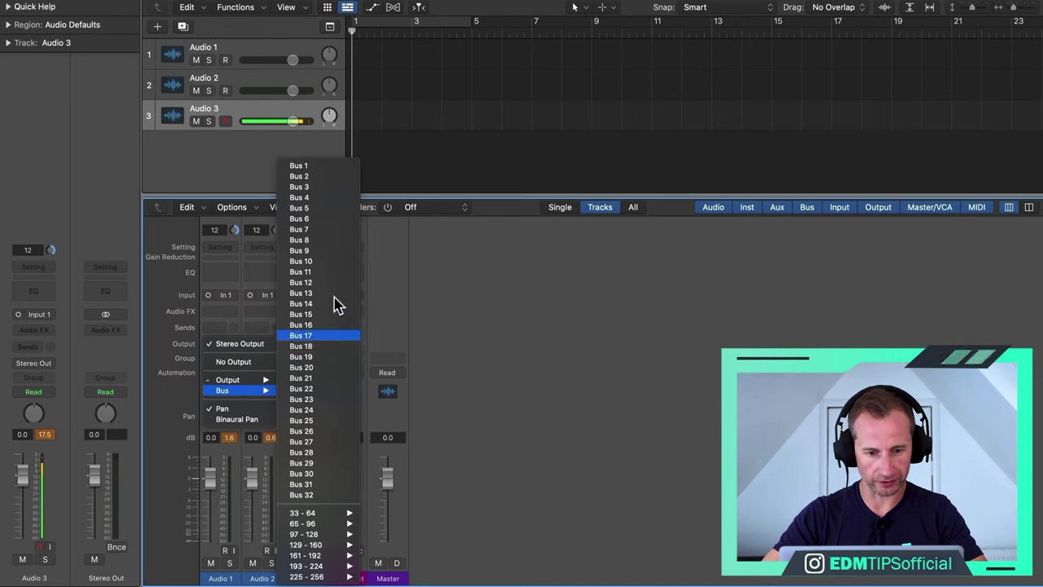
click(316, 170)
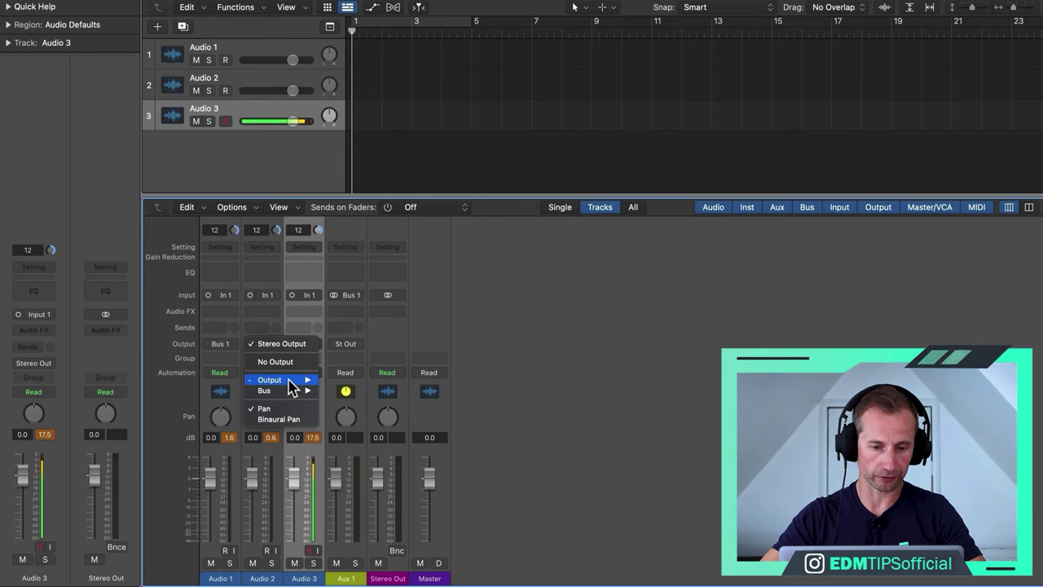
mouse_move(295, 391)
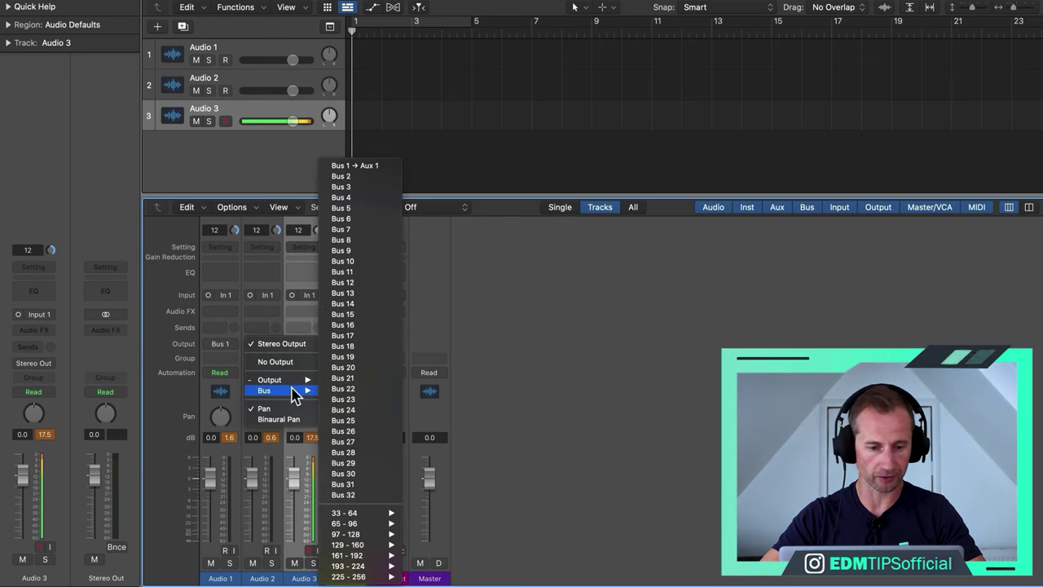
click(363, 166)
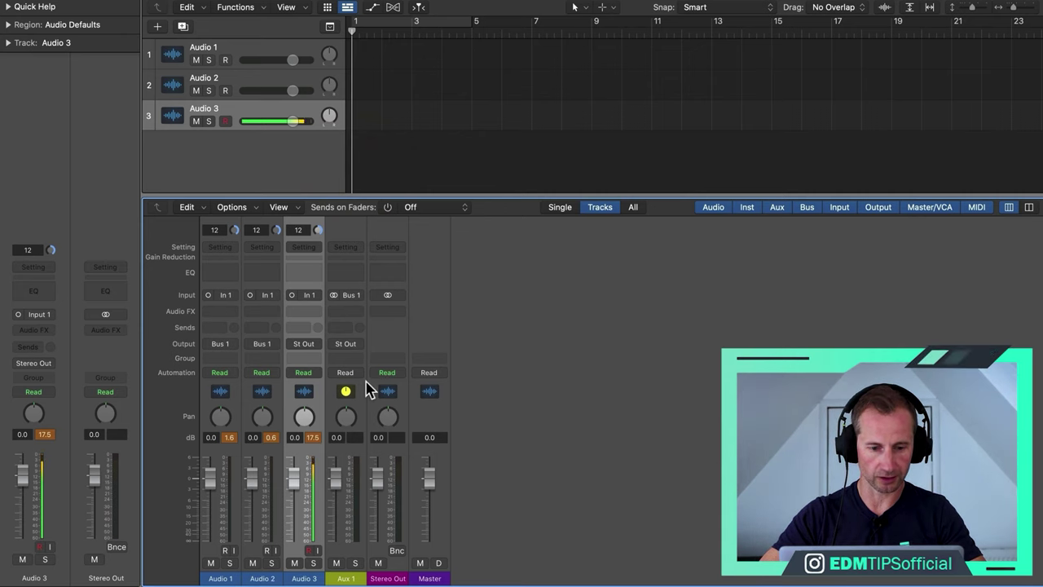
Rename the Aux 1 channel to BUSS.
double_click(346, 577)
text(BUS)
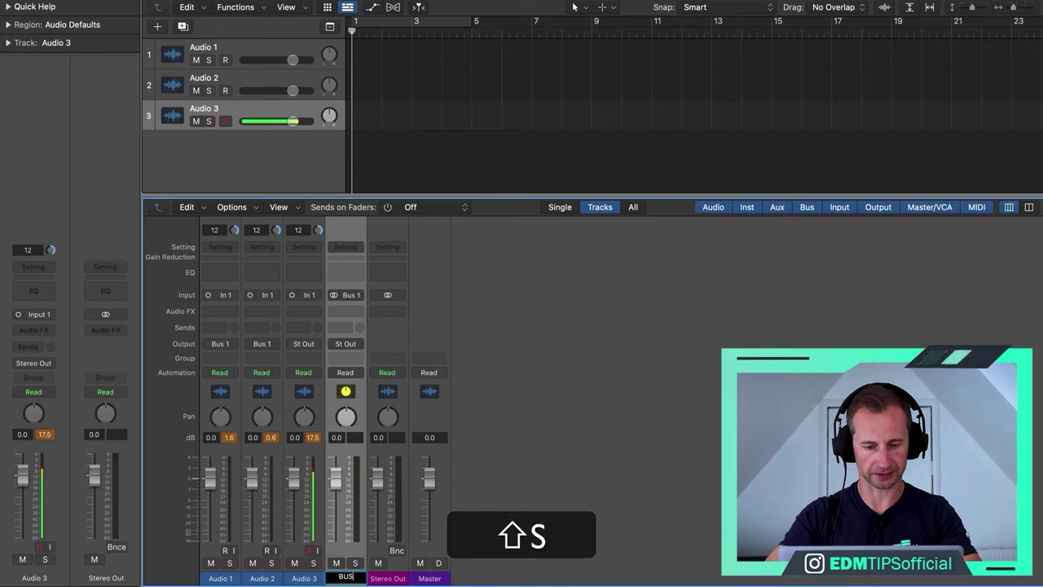
text(S)
key(shift+Return)
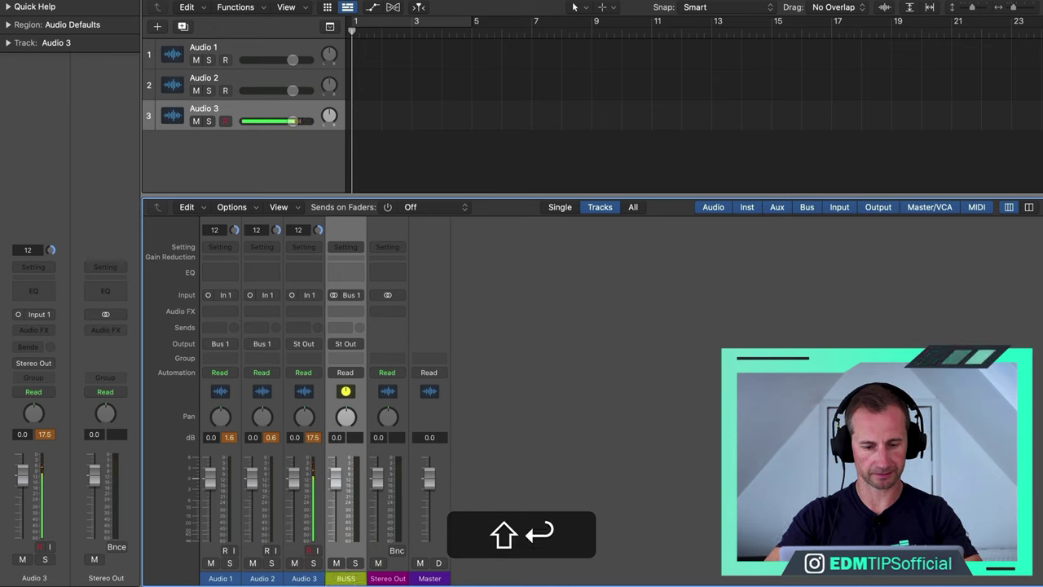
Route Audio 3's output to Bus 1 so it feeds BUSS.
click(300, 344)
mouse_move(338, 381)
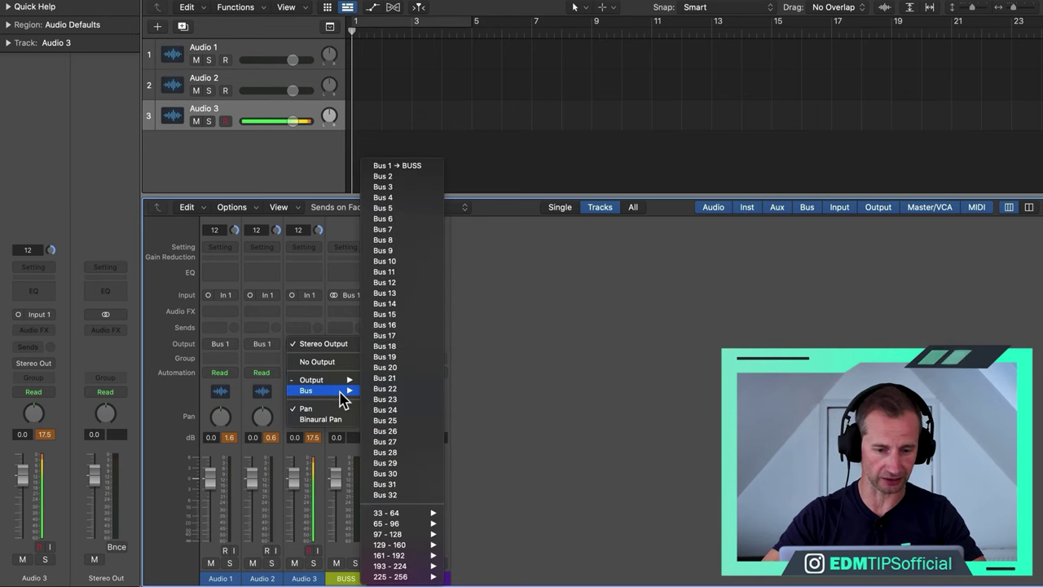
click(415, 166)
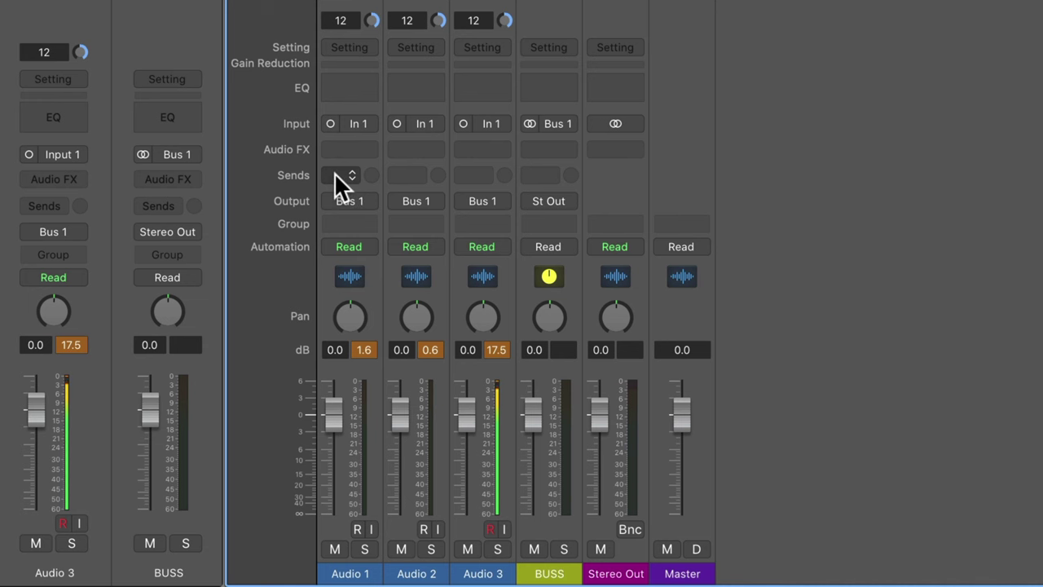
Send Audio 1 to Bus 10 and name the new Aux 2 channel Reverb.
click(335, 172)
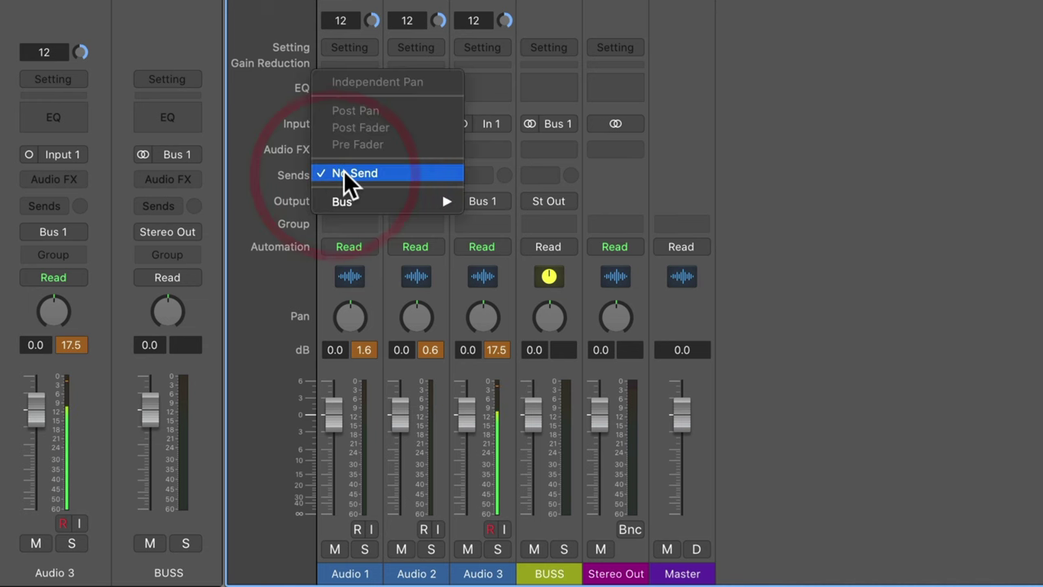
mouse_move(373, 204)
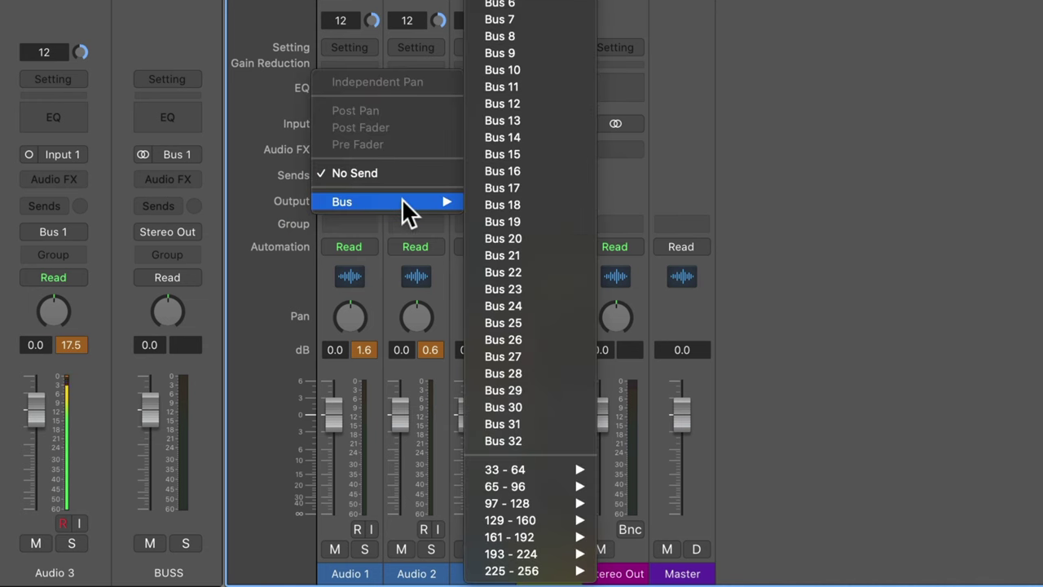
click(519, 70)
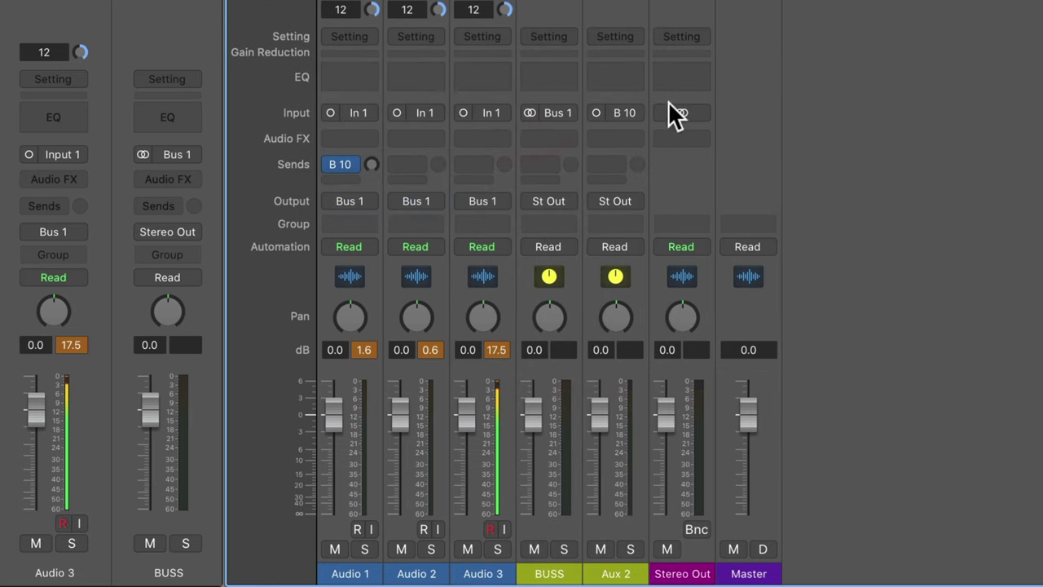
double_click(615, 570)
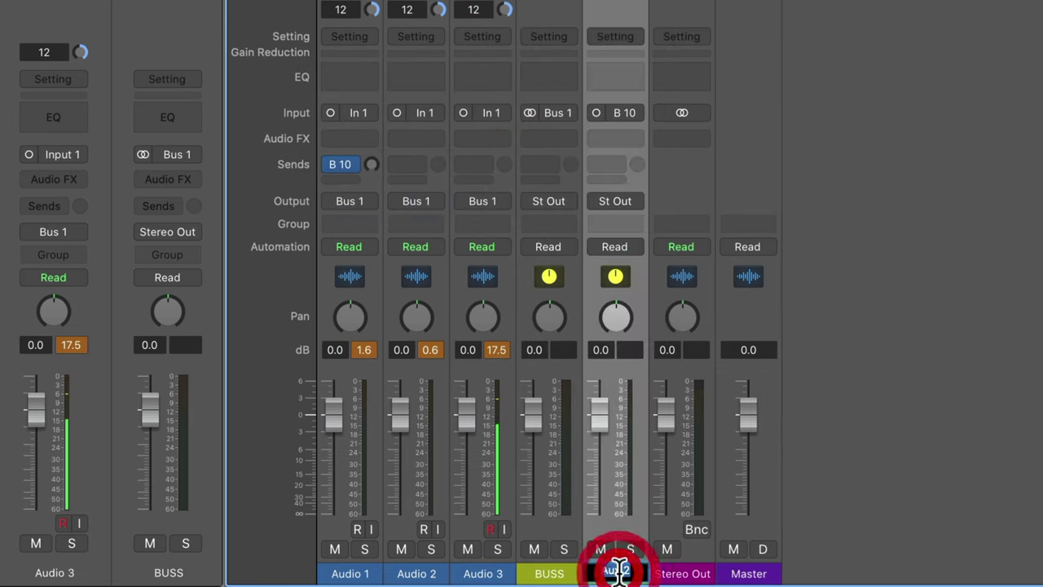
text(Reverb)
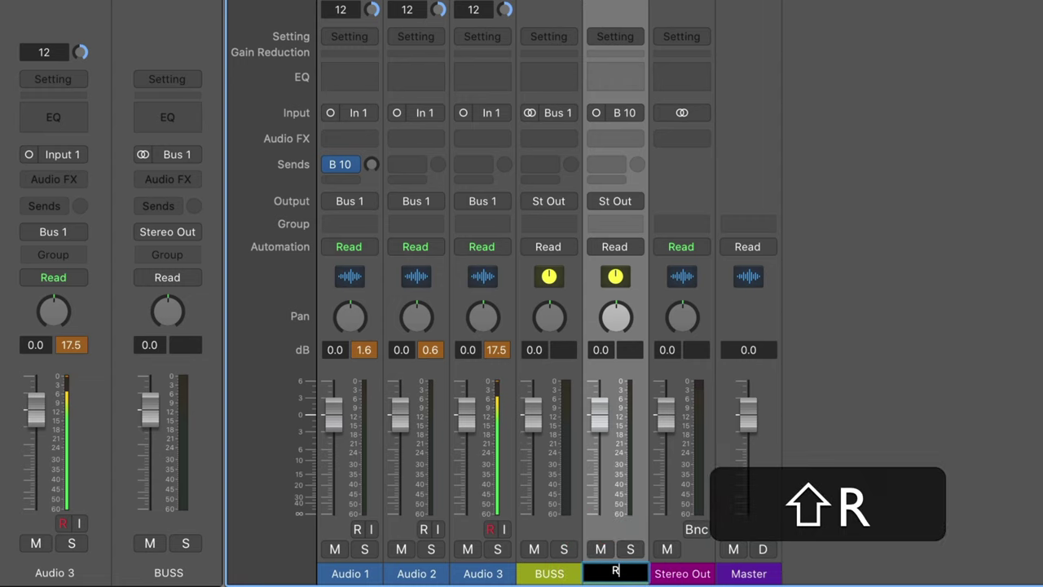
key(Return)
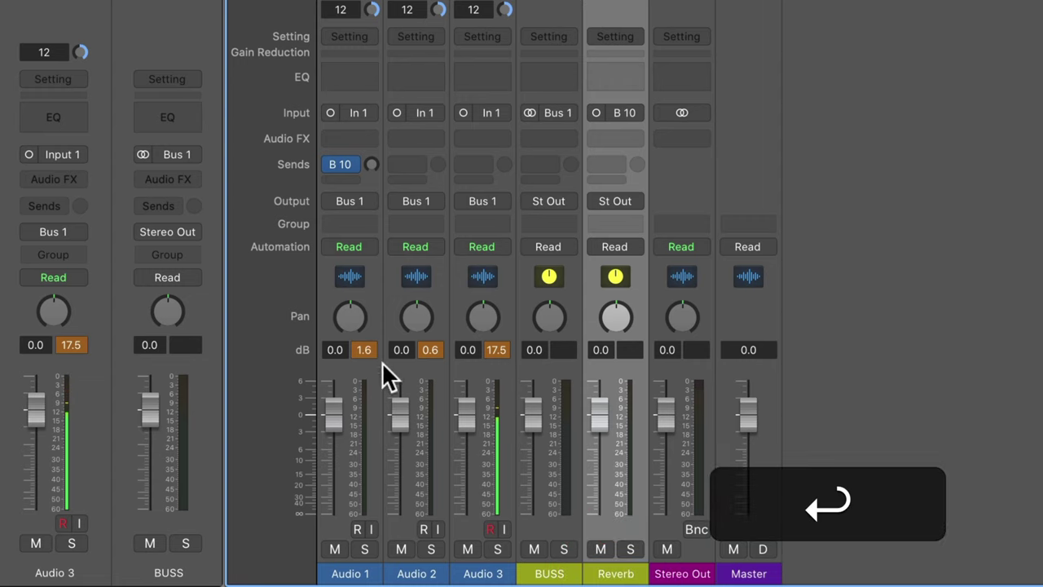
Add a Bus 10 send on Audio 2 feeding the Reverb aux.
click(412, 162)
mouse_move(459, 191)
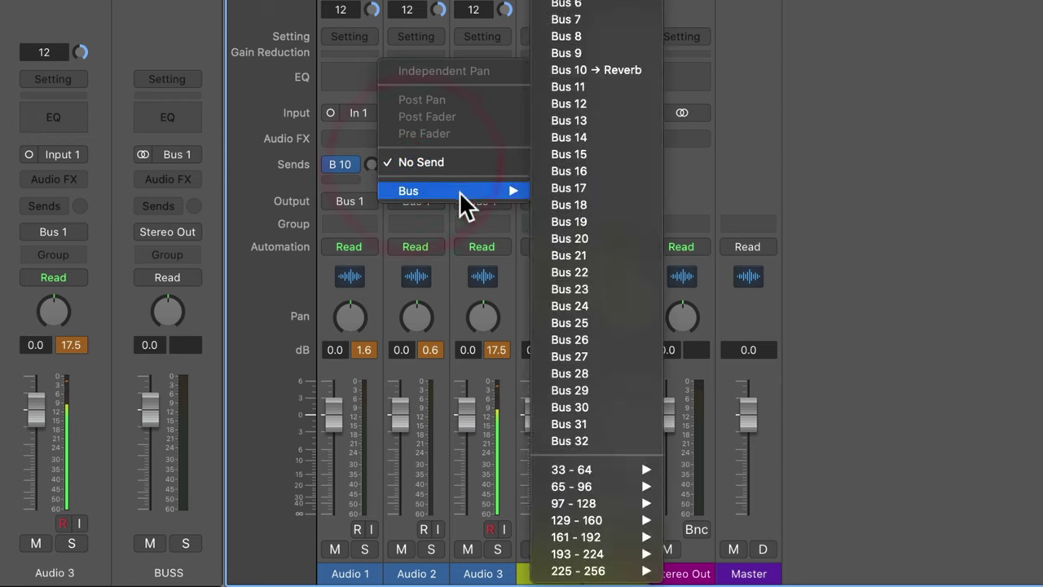
click(590, 72)
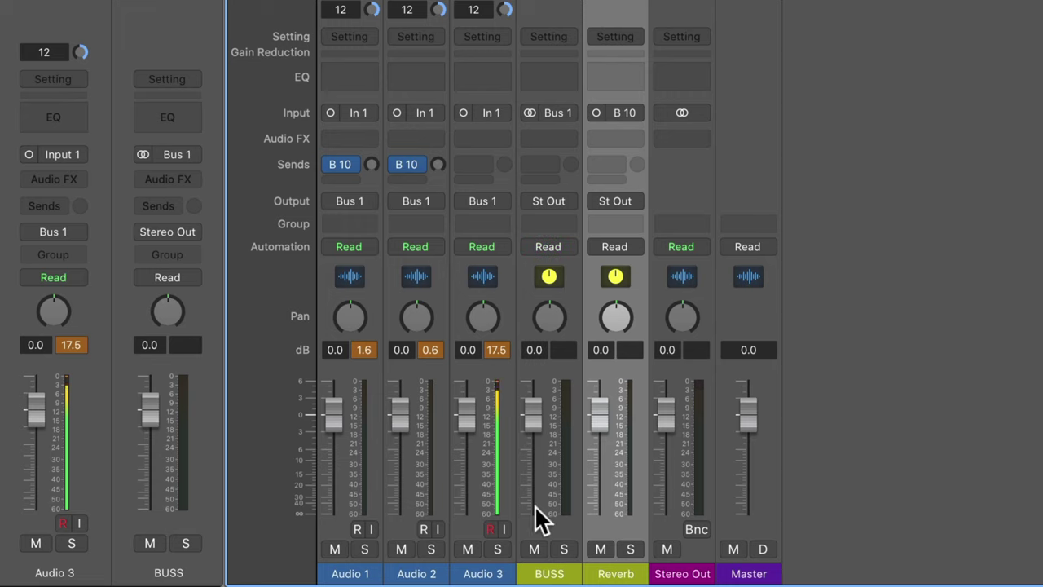
Add a Bus 10 send on the BUSS channel feeding the Reverb aux.
click(542, 163)
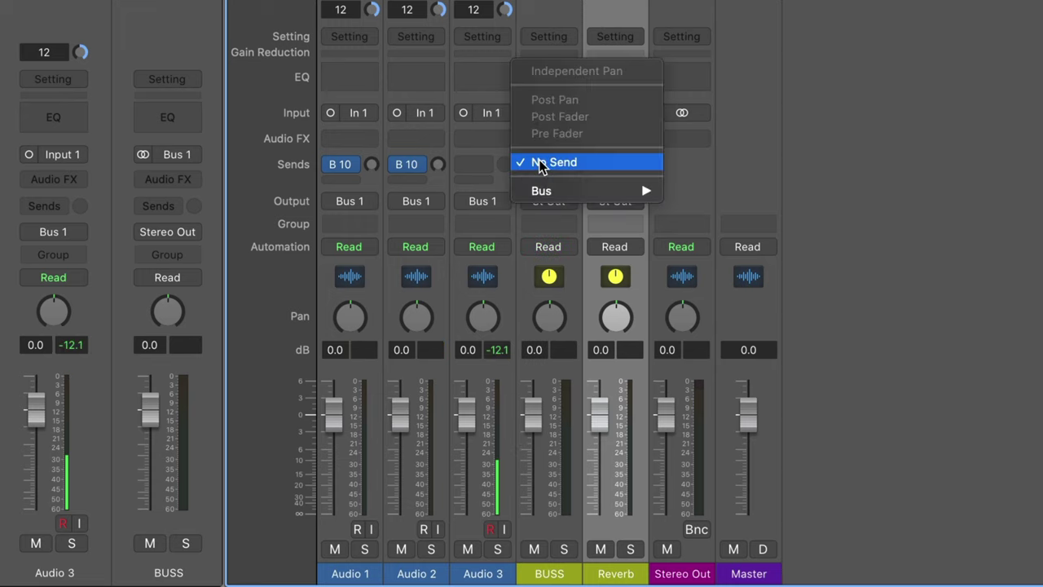
mouse_move(581, 196)
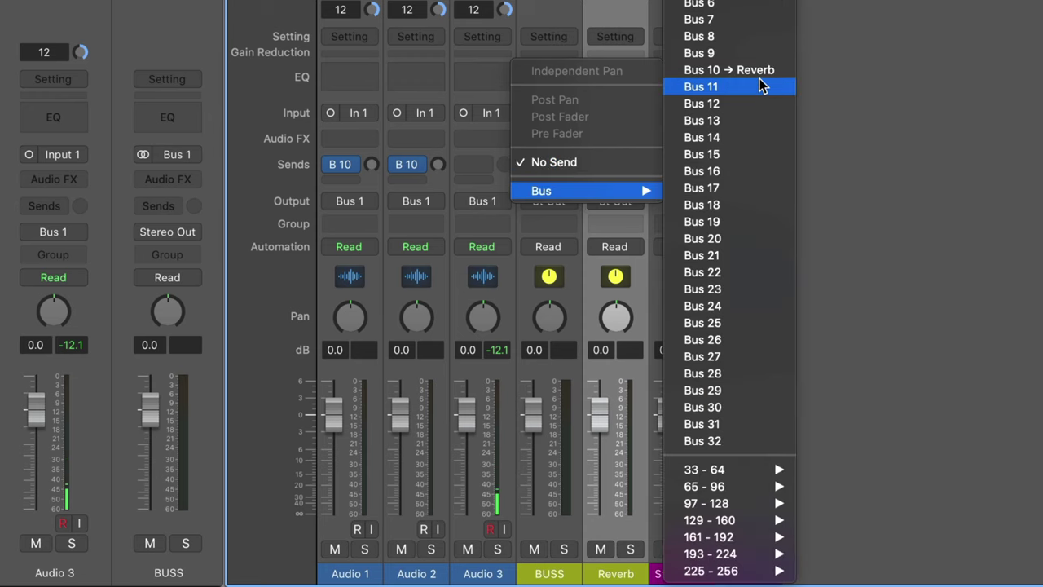
click(733, 71)
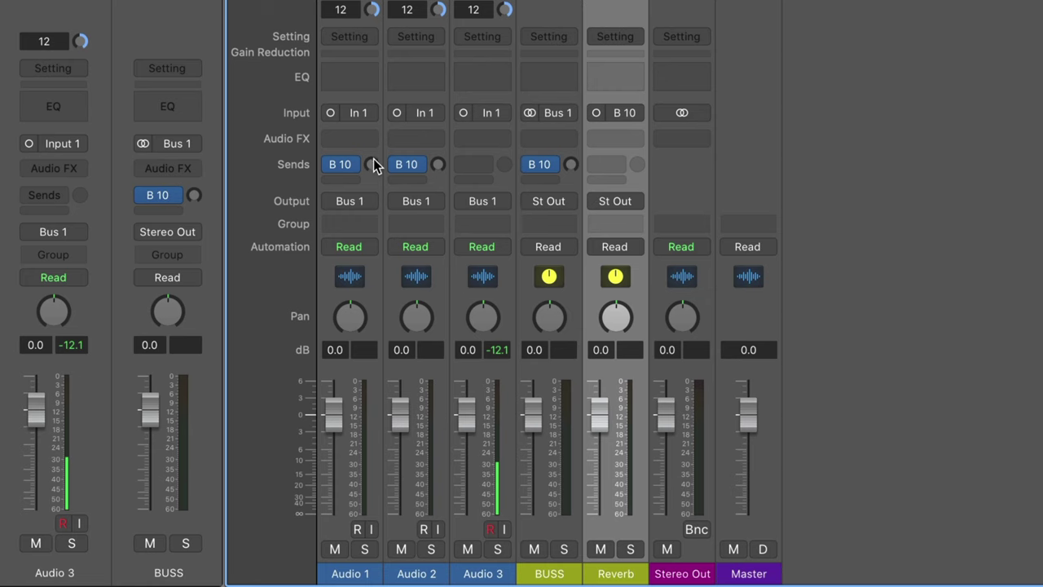
Adjust the reverb send levels on Audio 1, Audio 2 and BUSS.
drag(373, 158, 373, 88)
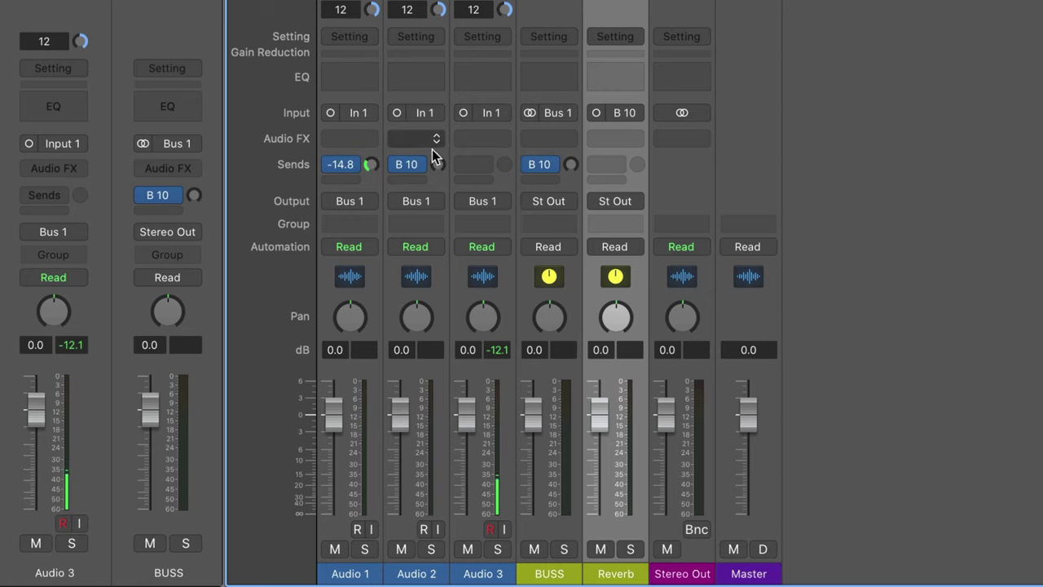
drag(438, 164, 439, 159)
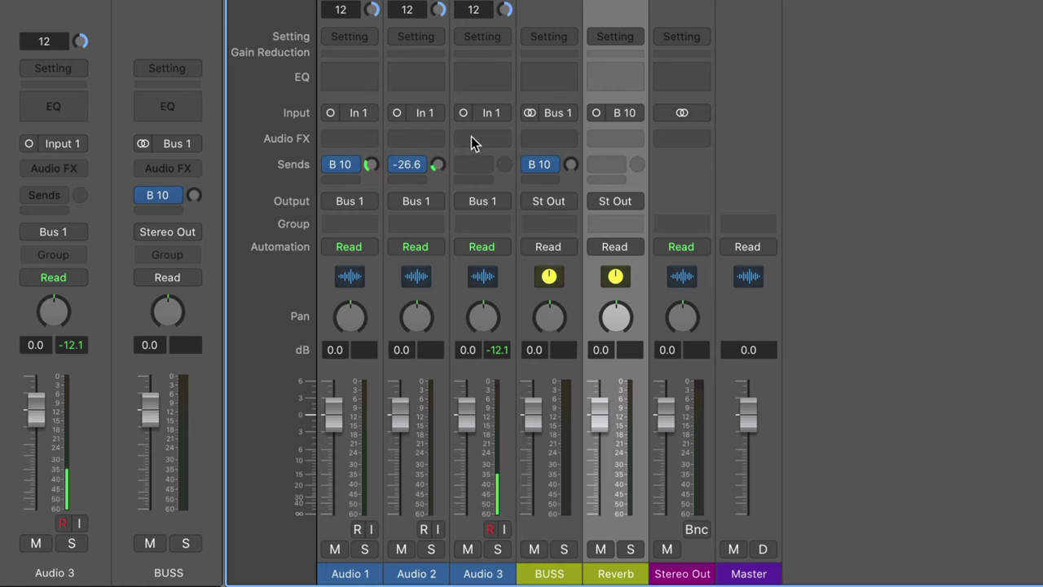
drag(571, 164, 571, 138)
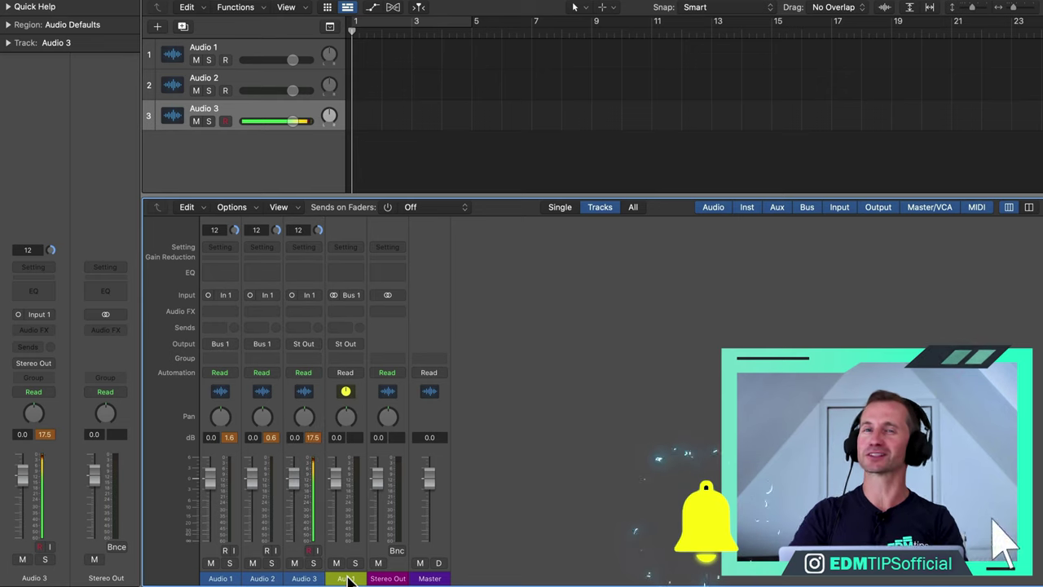
Name the Aux 1 channel BUSS.
text(BUSS)
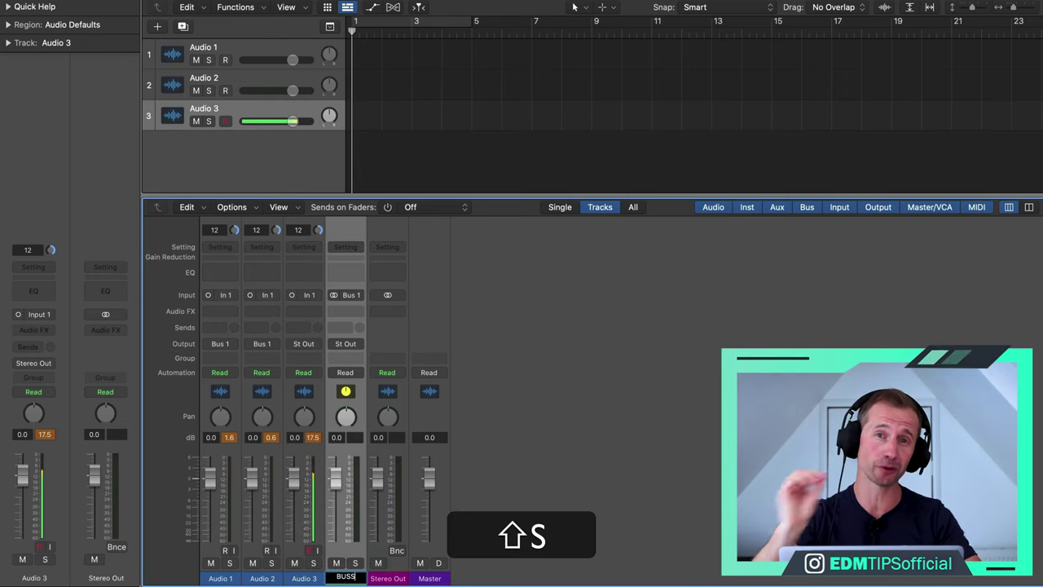
key(shift+Return)
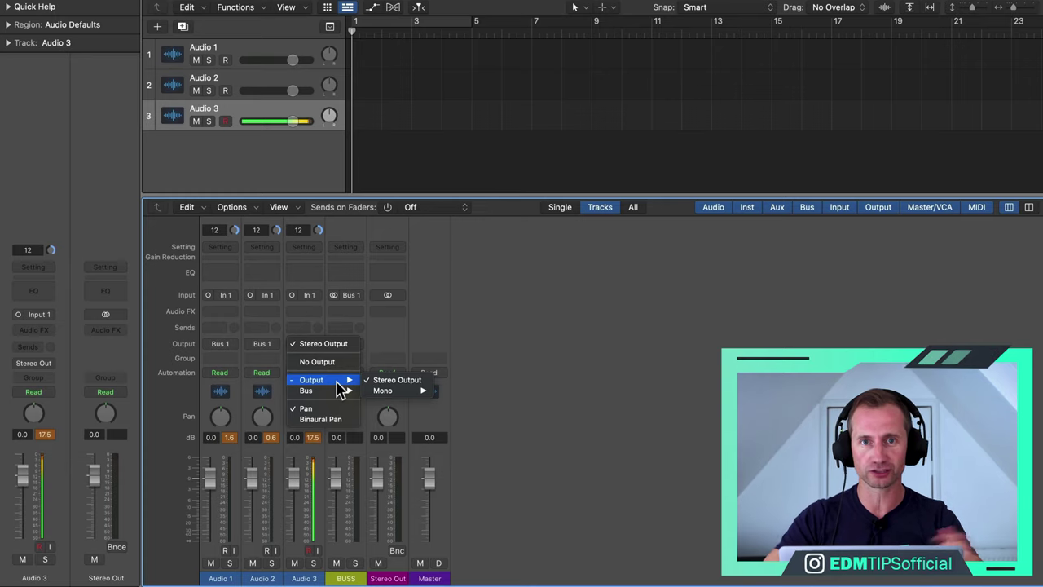
Route Audio 3's output to the BUSS channel and send Audio 1 to Bus 10.
mouse_move(344, 392)
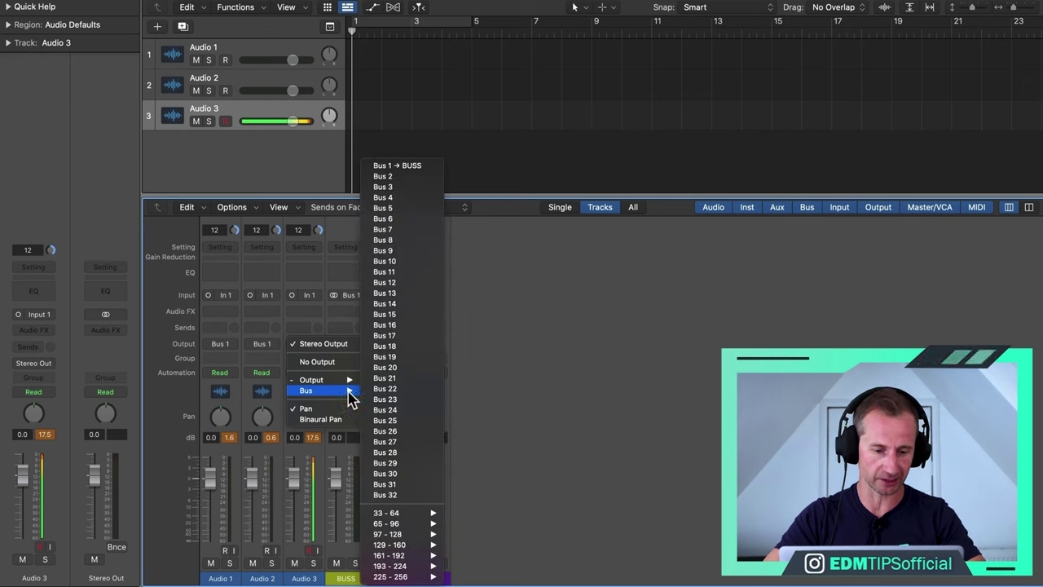
click(417, 167)
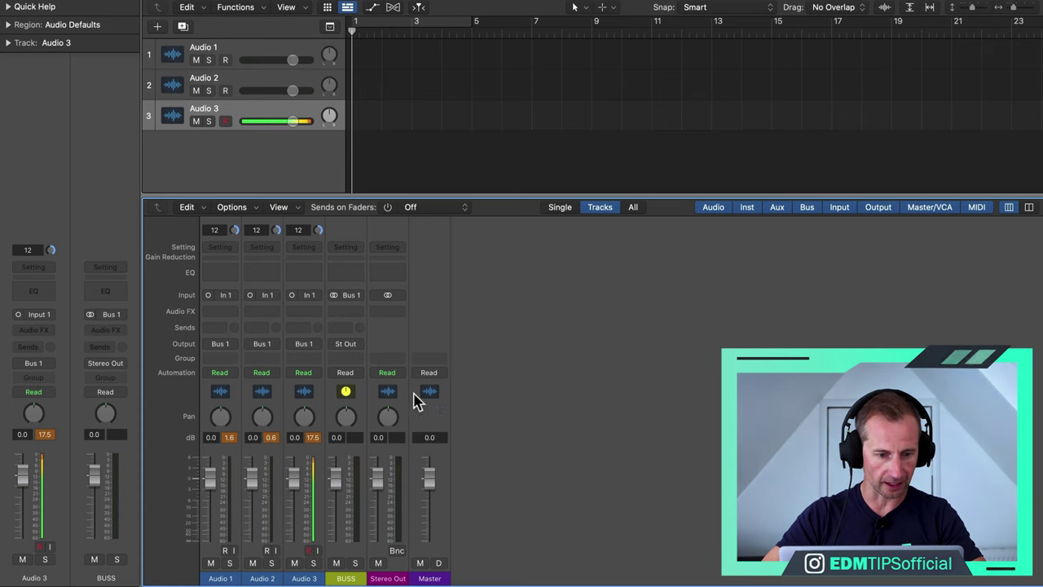
click(214, 328)
mouse_move(236, 349)
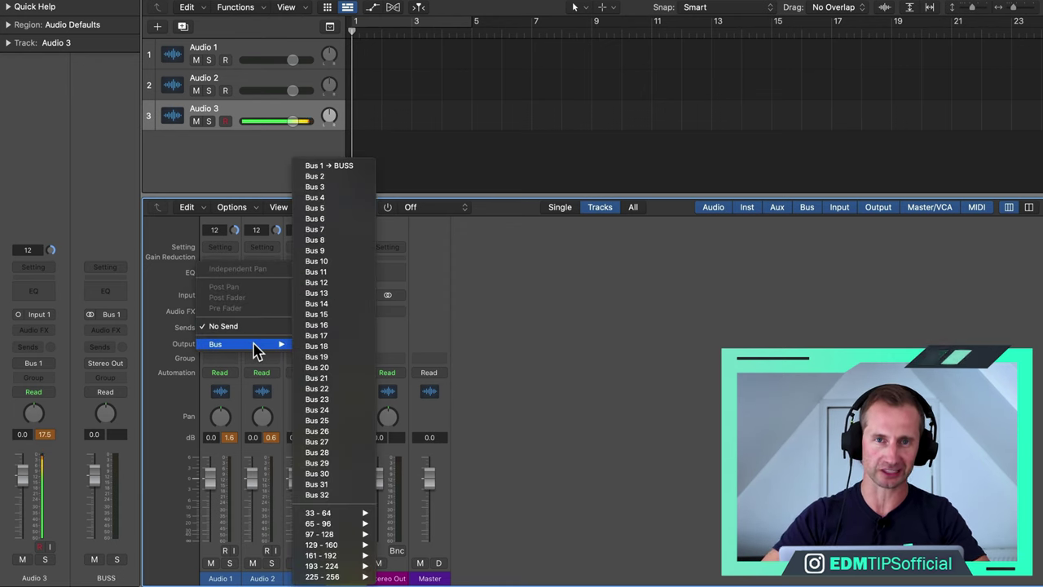
click(327, 261)
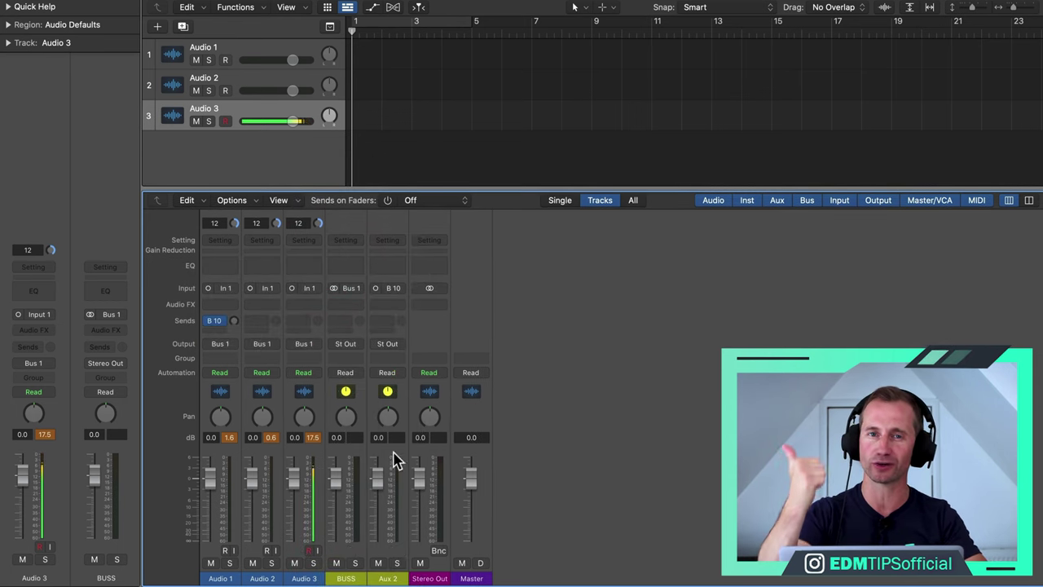
Rename Aux 2 to Reverb and send Audio 2 to Bus 10 as well.
double_click(388, 578)
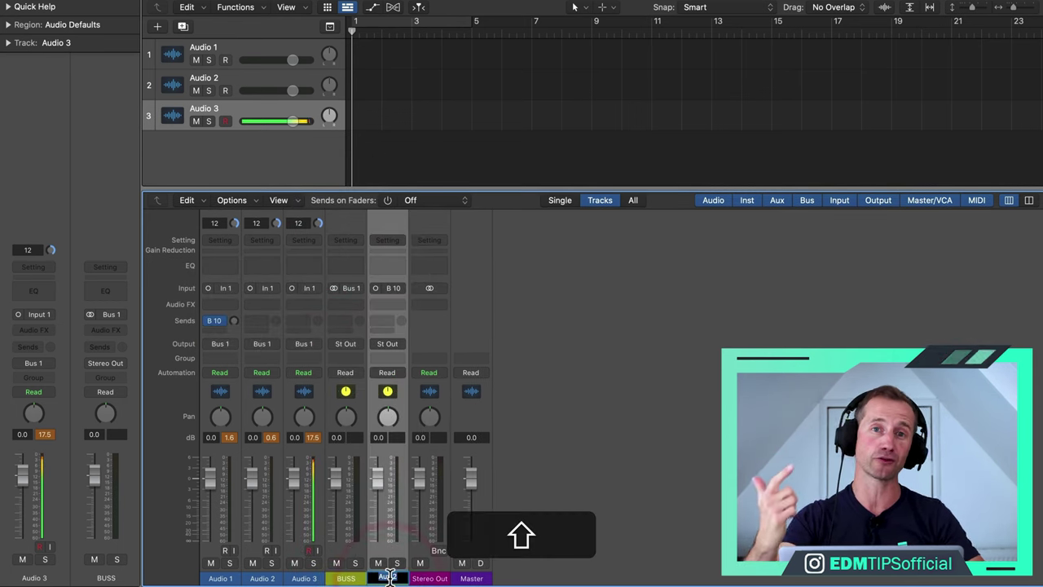
text(RE)
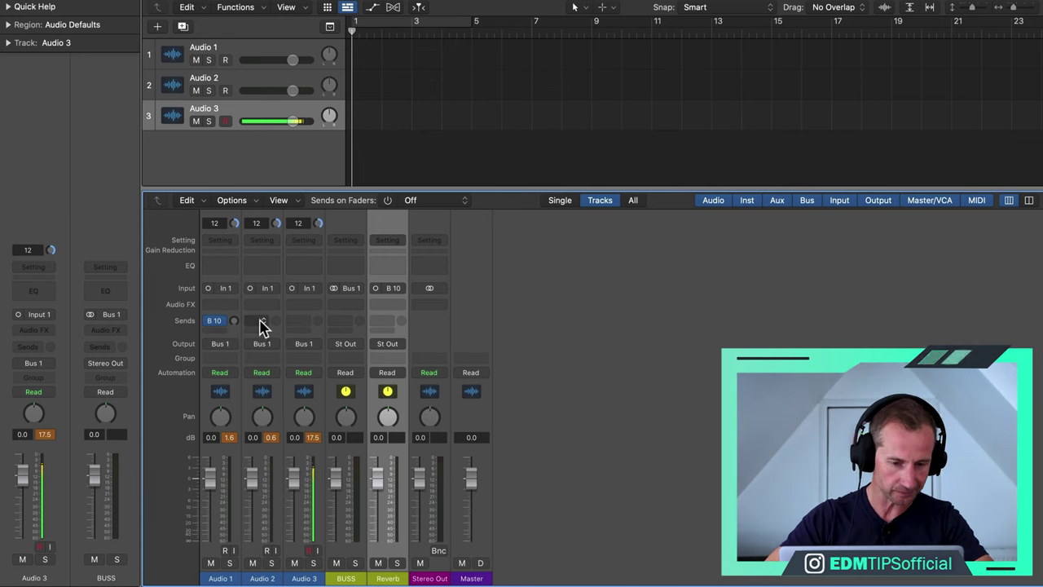
click(261, 326)
mouse_move(298, 337)
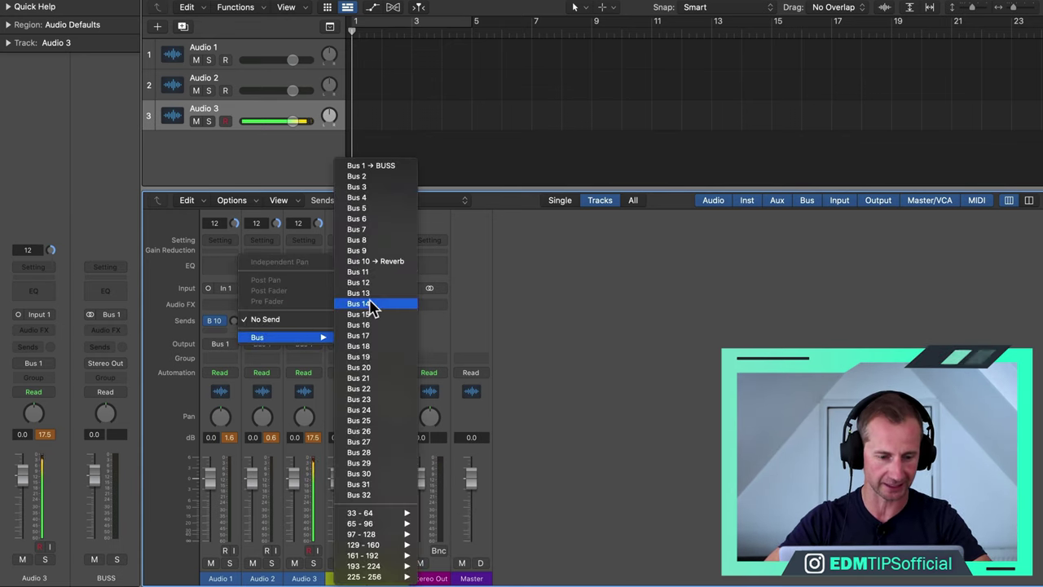
click(373, 262)
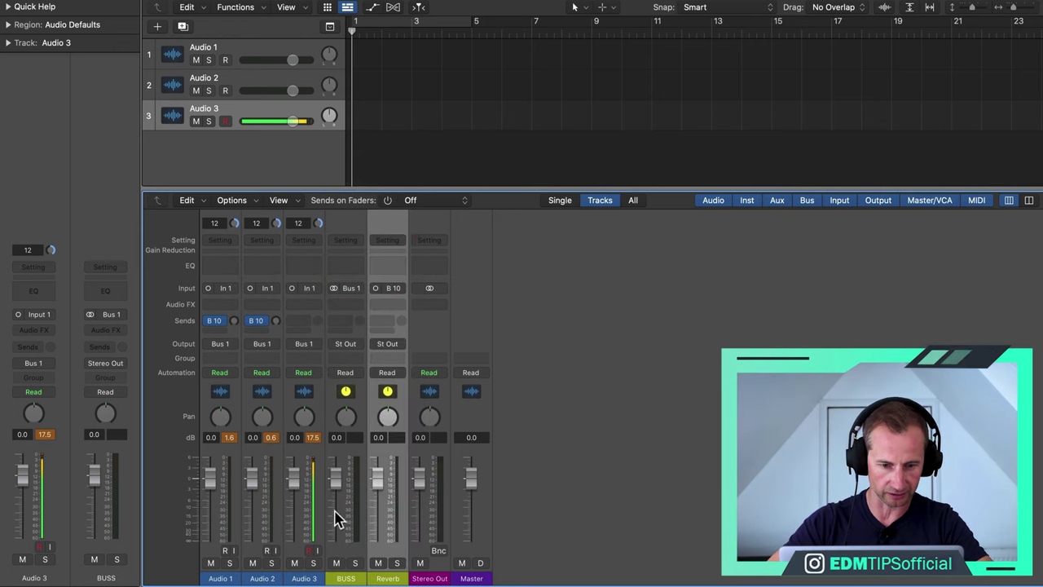
Add a Bus 10 send on the BUSS channel strip feeding the Reverb aux.
click(343, 322)
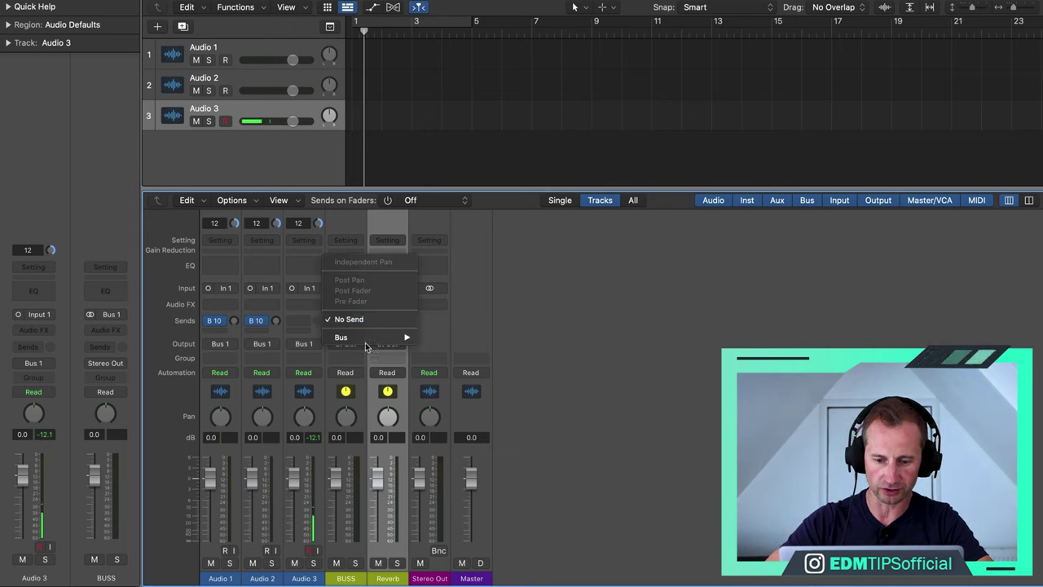
mouse_move(365, 340)
click(456, 261)
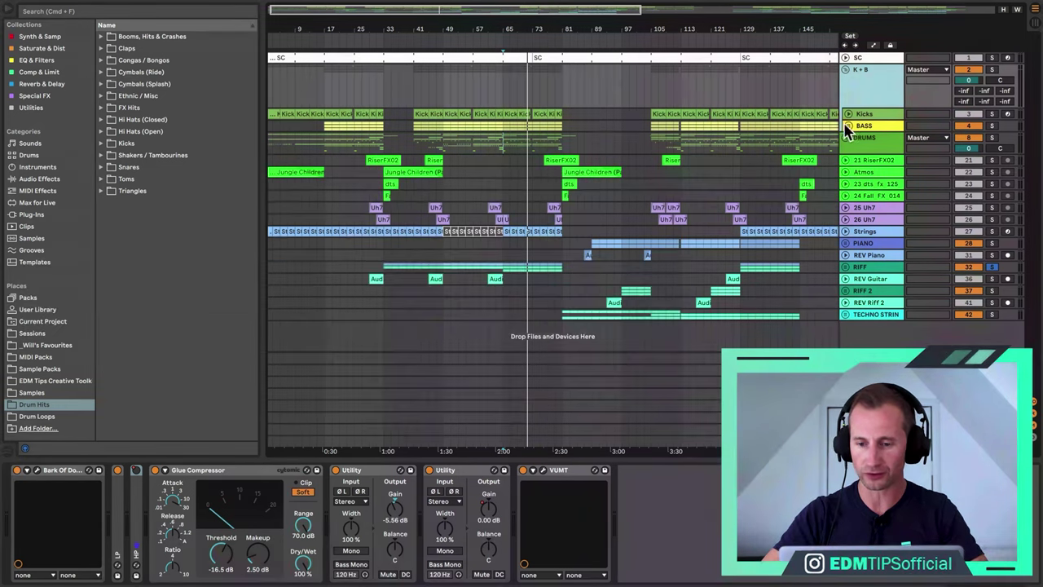
Select the K+B group track and expand its HP and LP filter devices.
click(862, 114)
click(863, 126)
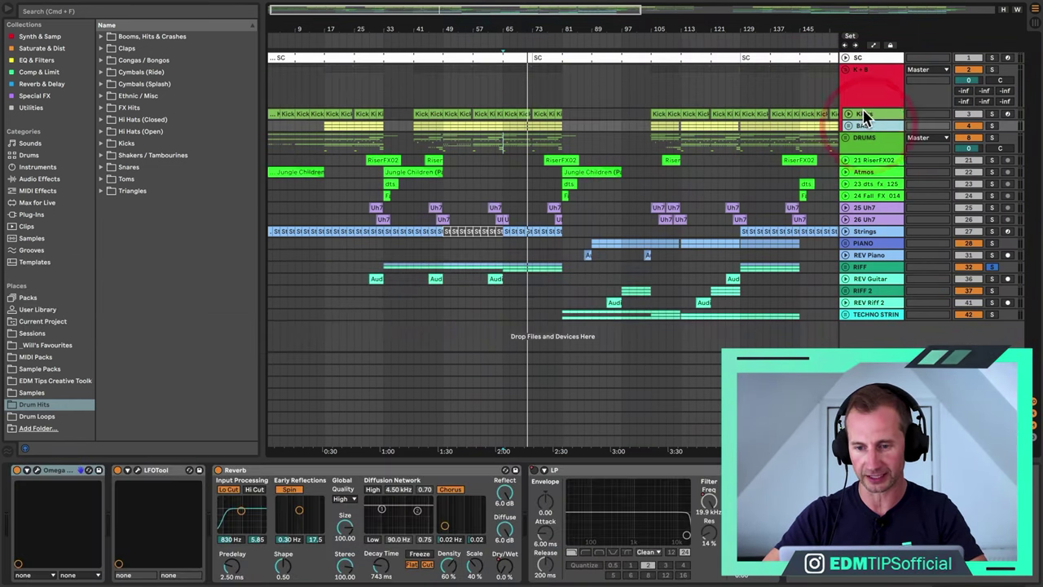
click(863, 77)
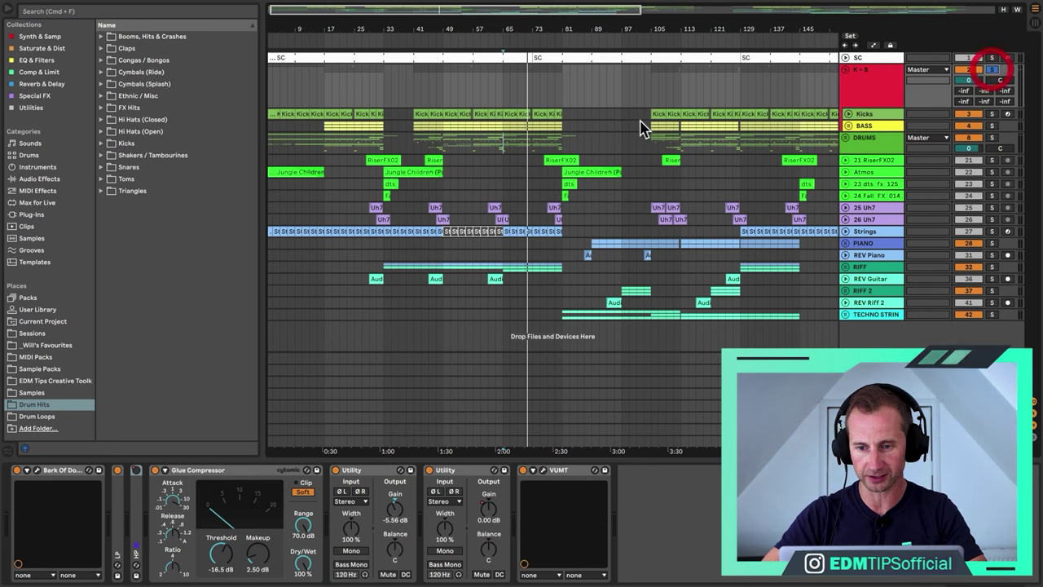
click(418, 88)
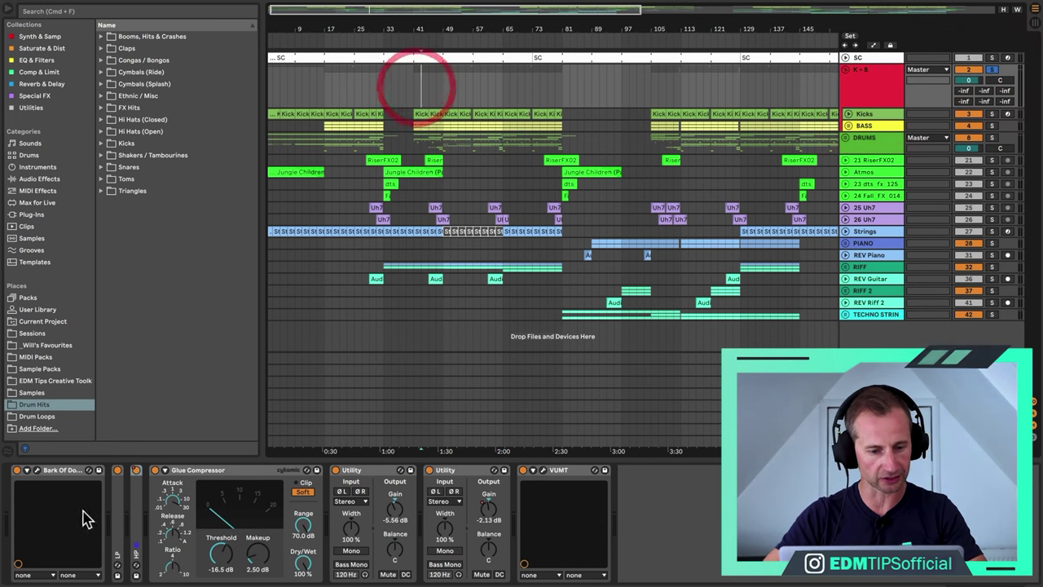
double_click(137, 520)
double_click(120, 518)
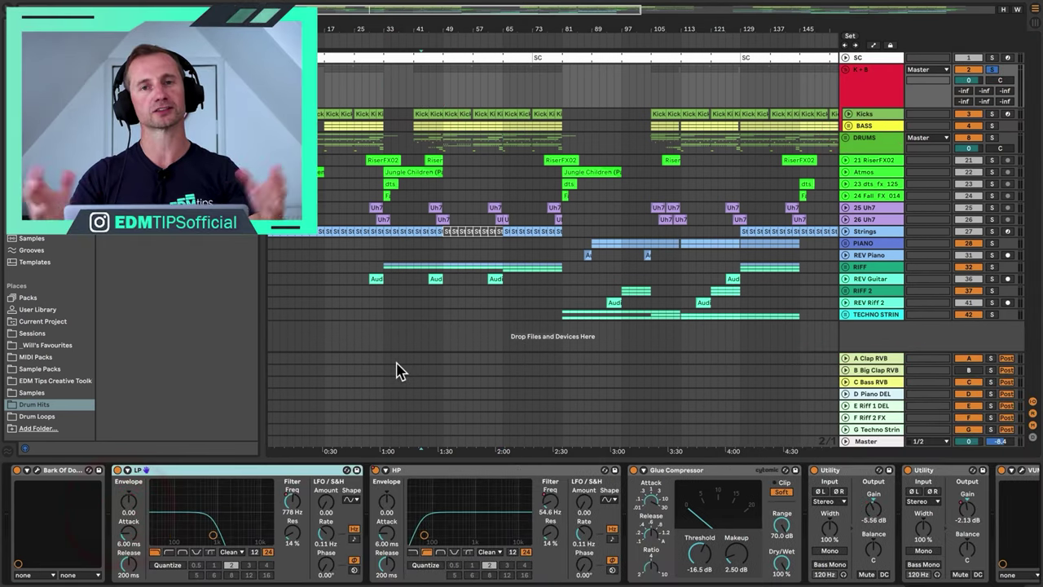
click(416, 127)
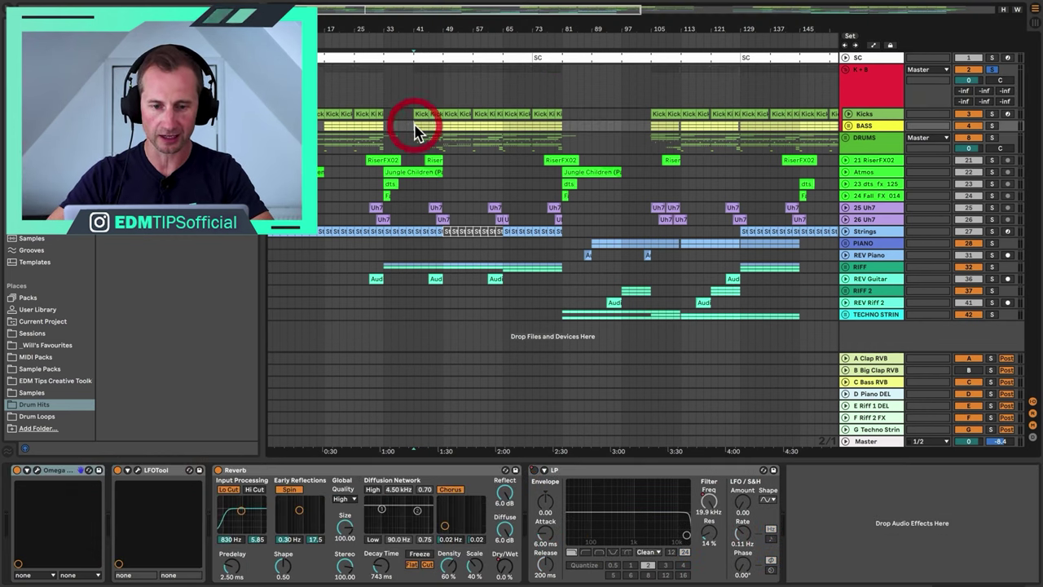
click(852, 96)
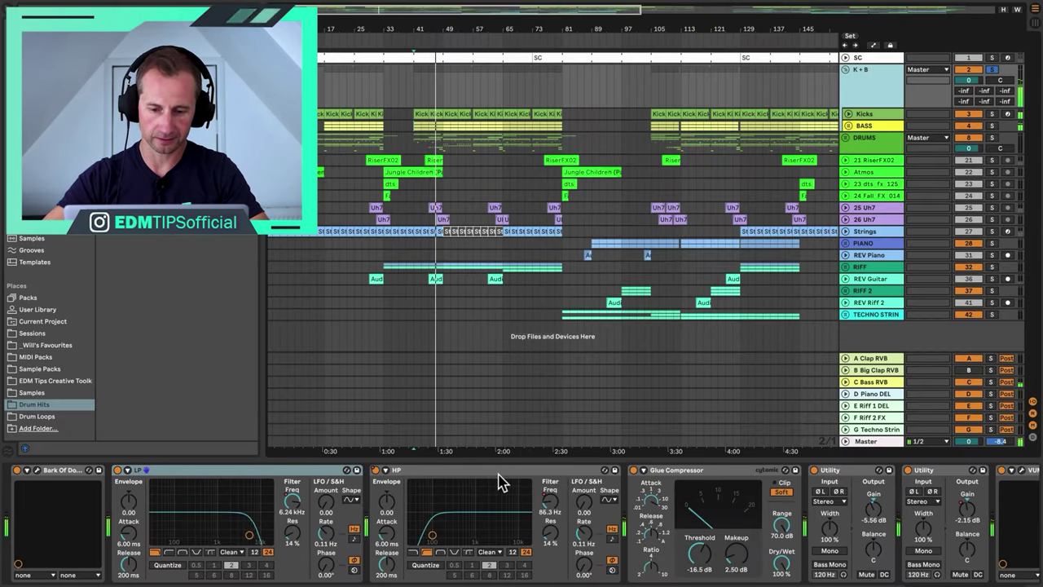
Group every K+B device, from the first through VUMT, into one Audio Effect Rack.
scroll(675, 477, right, 5)
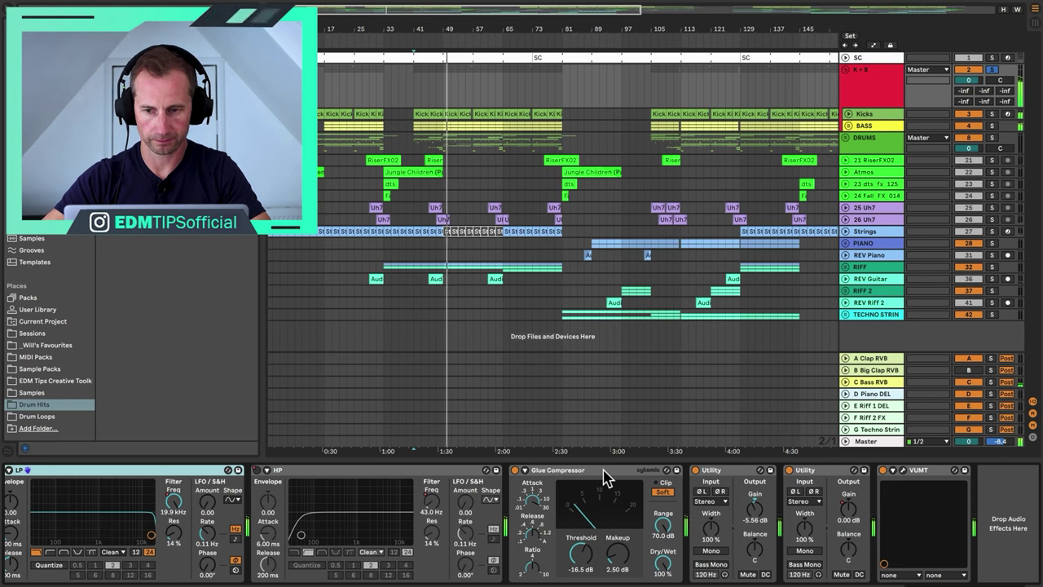
scroll(610, 477, left, 5)
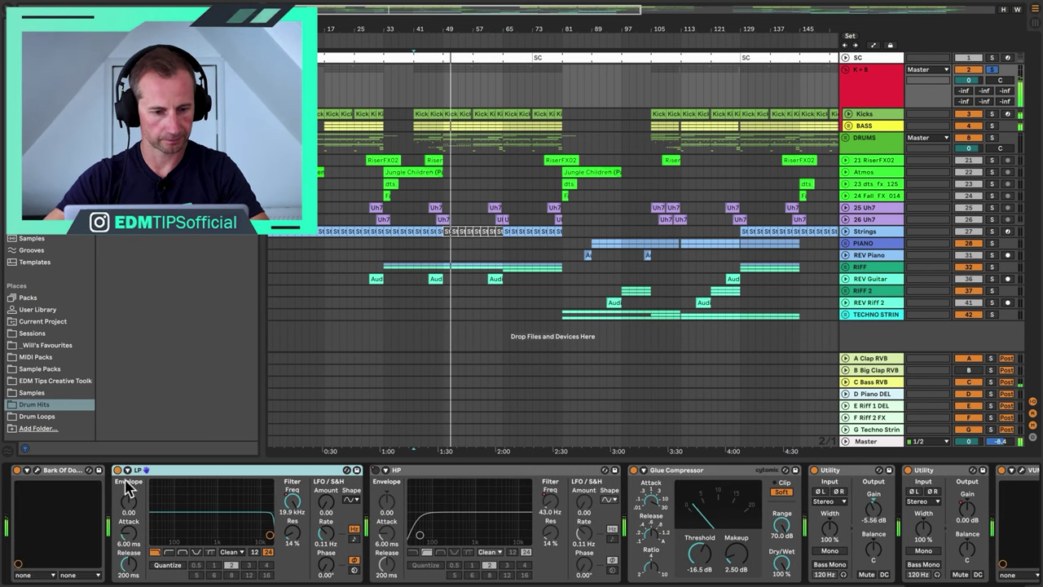
click(65, 480)
scroll(456, 522, right, 5)
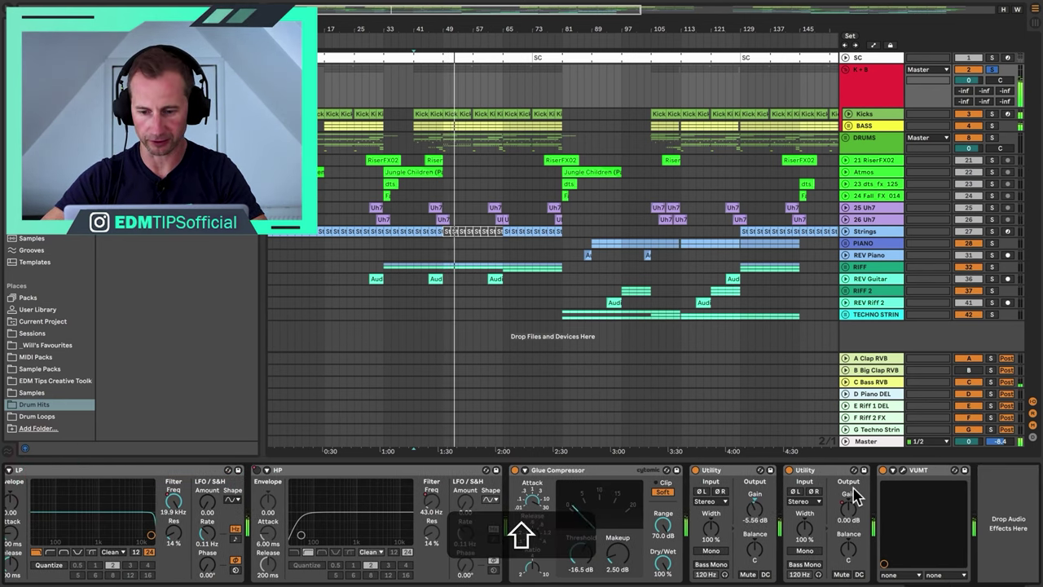
shift+click(932, 471)
key(shift+super+g)
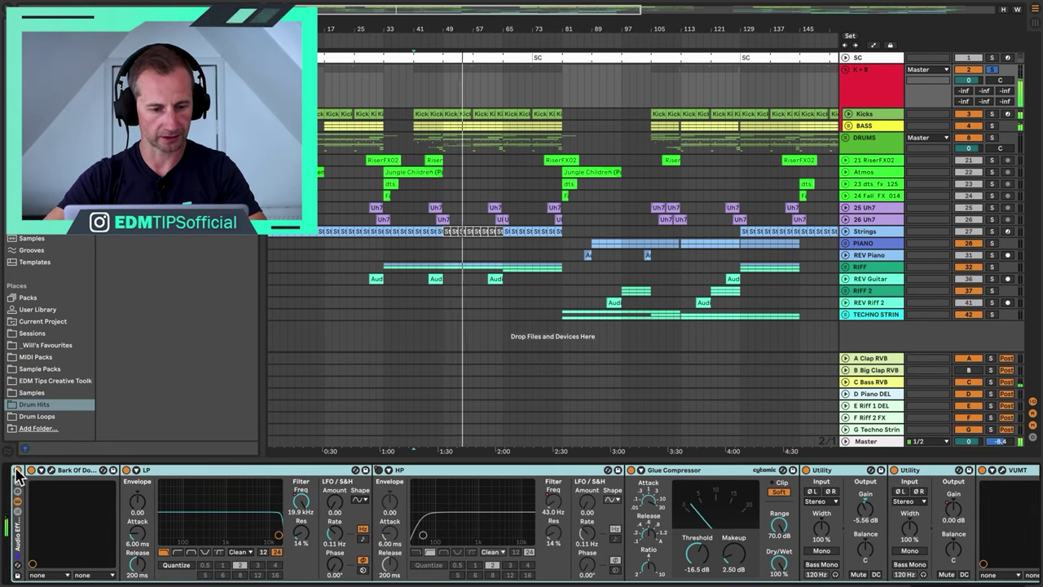
Toggle the new Audio Effect Rack off and back on to compare.
click(17, 471)
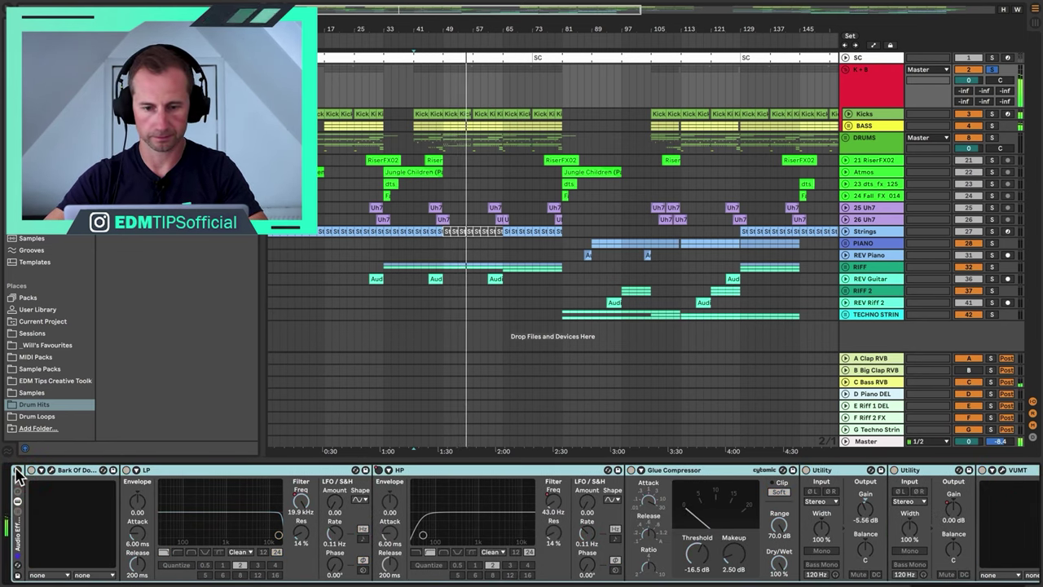
click(17, 471)
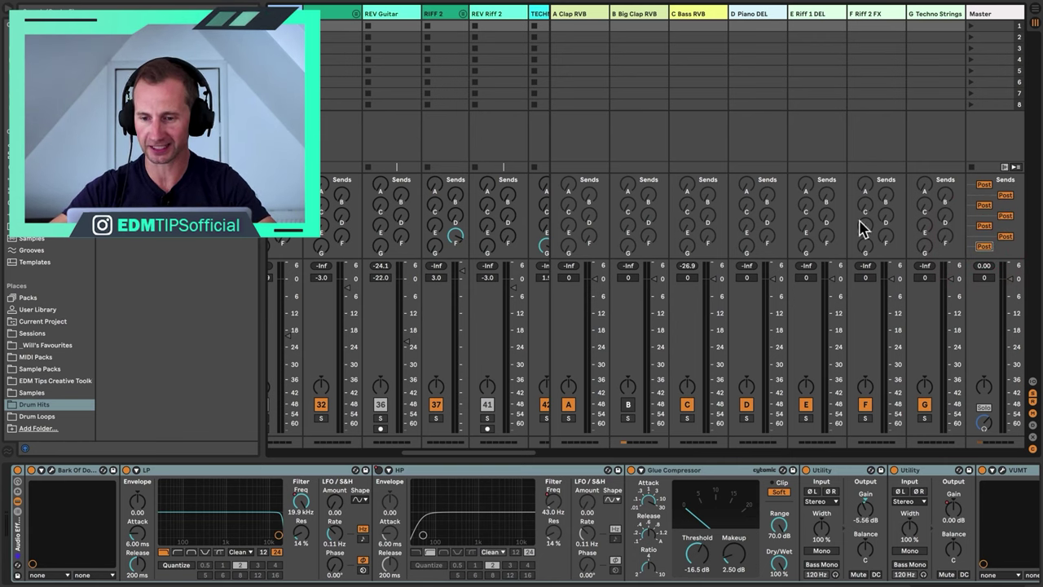
Select the RIFF 2 track, switch to Arrangement View, and return to the mixer.
click(436, 11)
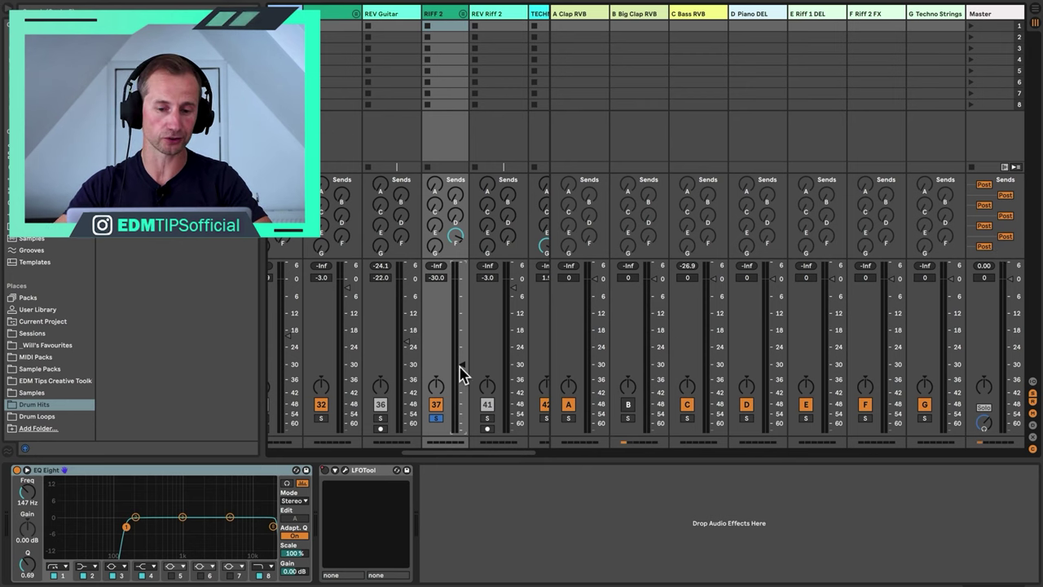
key(Tab)
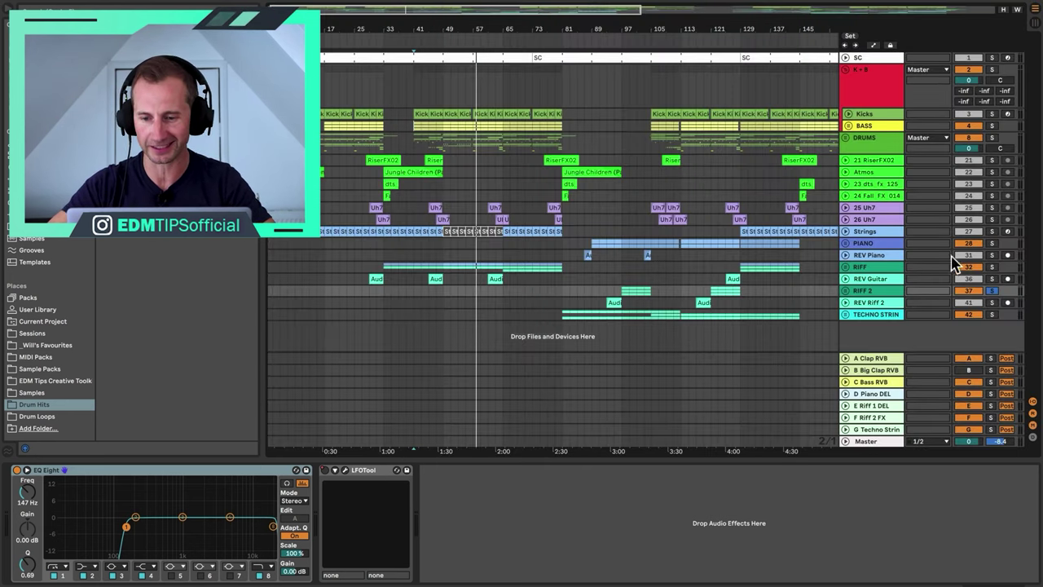
key(Tab)
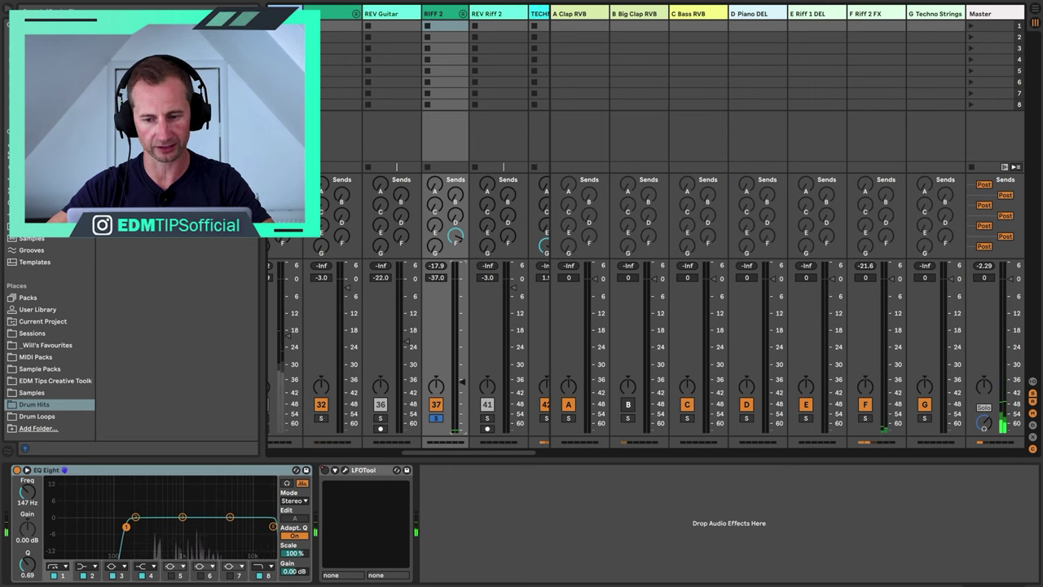
Lower the RIFF 2 volume to -37.0 dB and play to hear its F Riff 2 FX return persist.
key(space)
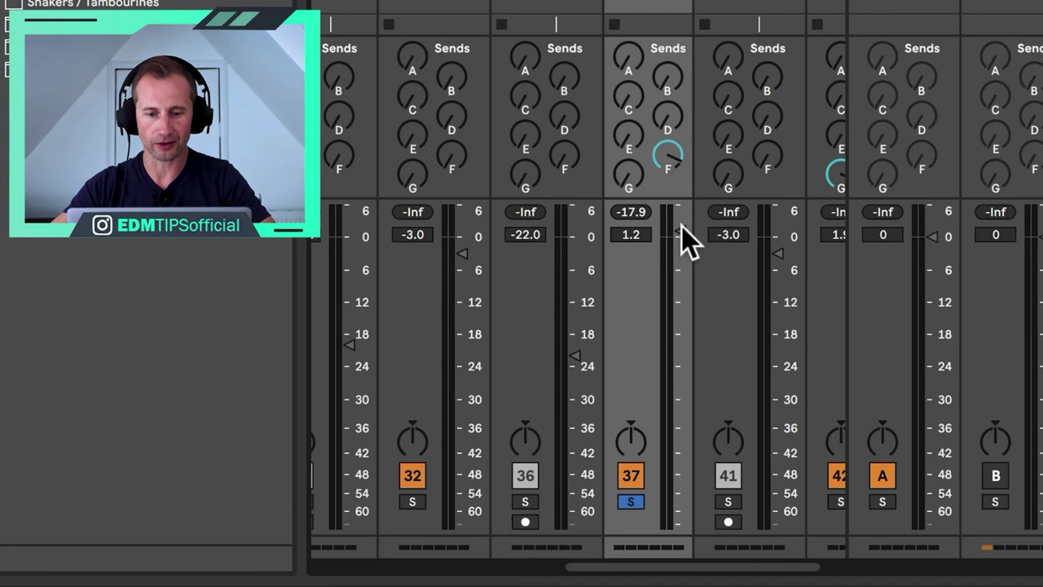
drag(681, 231, 681, 237)
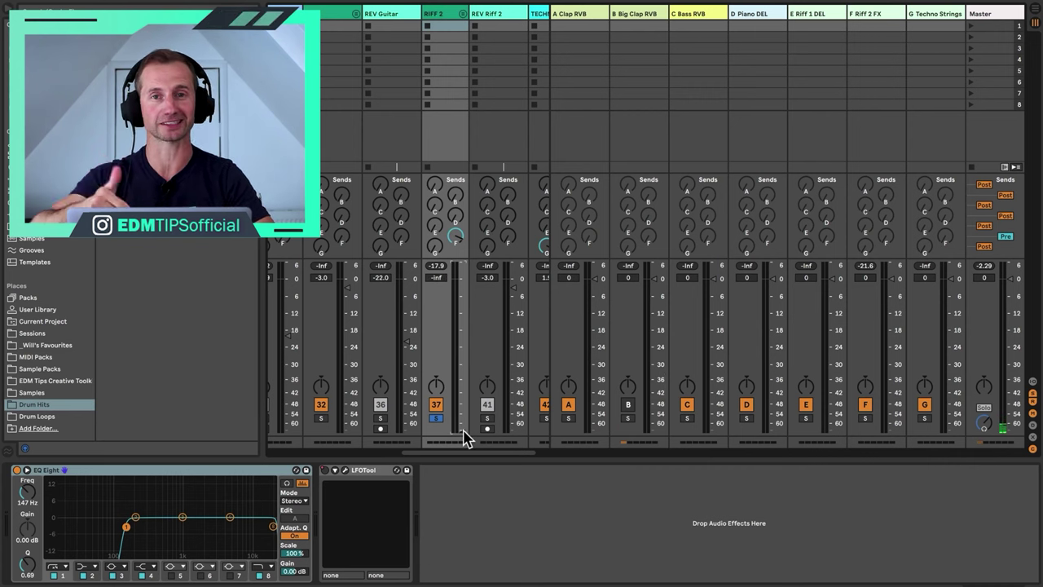
key(space)
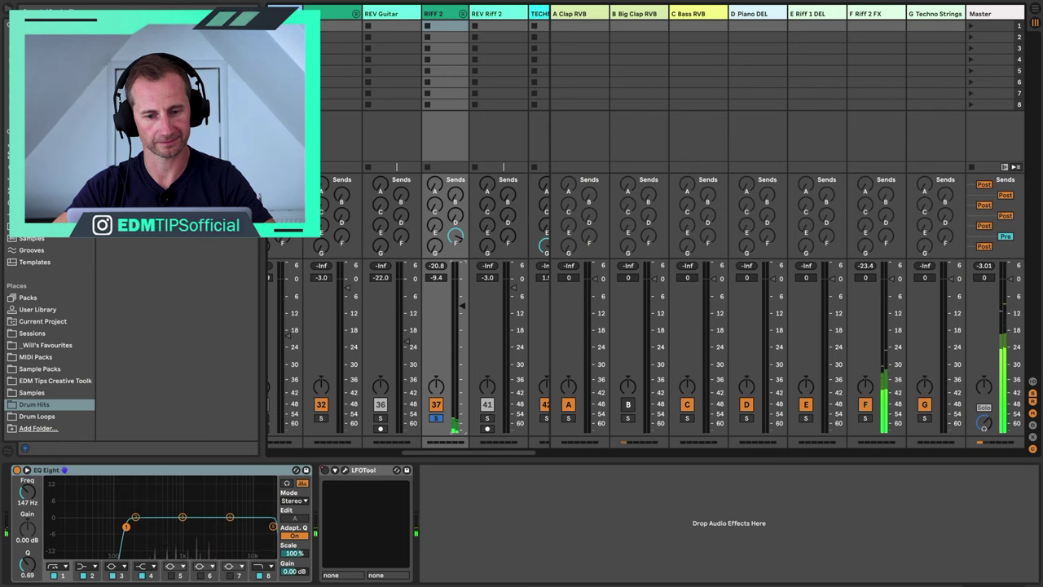
key(space)
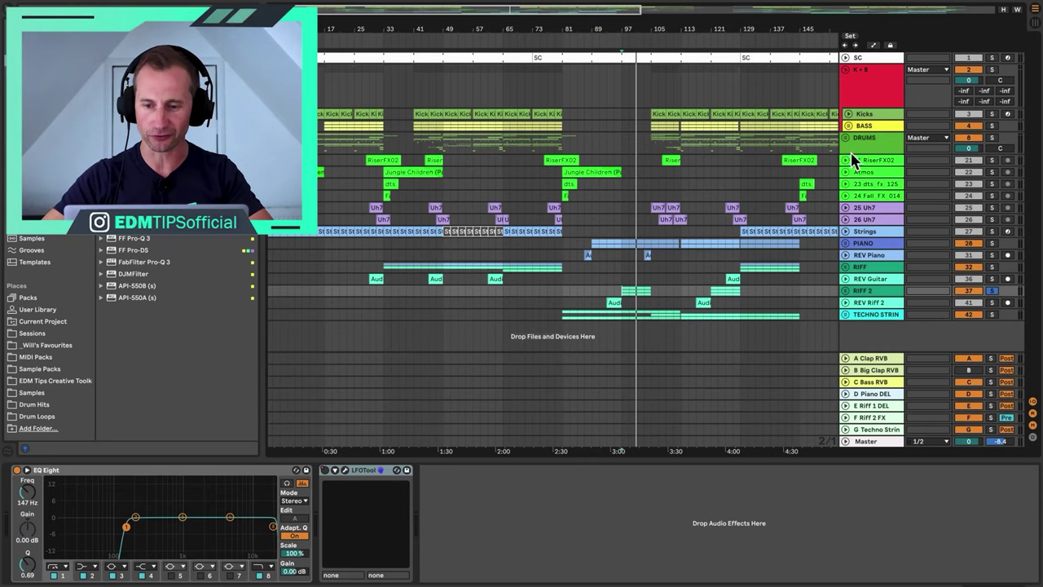
Unfold the BASS group and select the Pipe Bass, BASS, Kicks and K+B tracks.
click(848, 126)
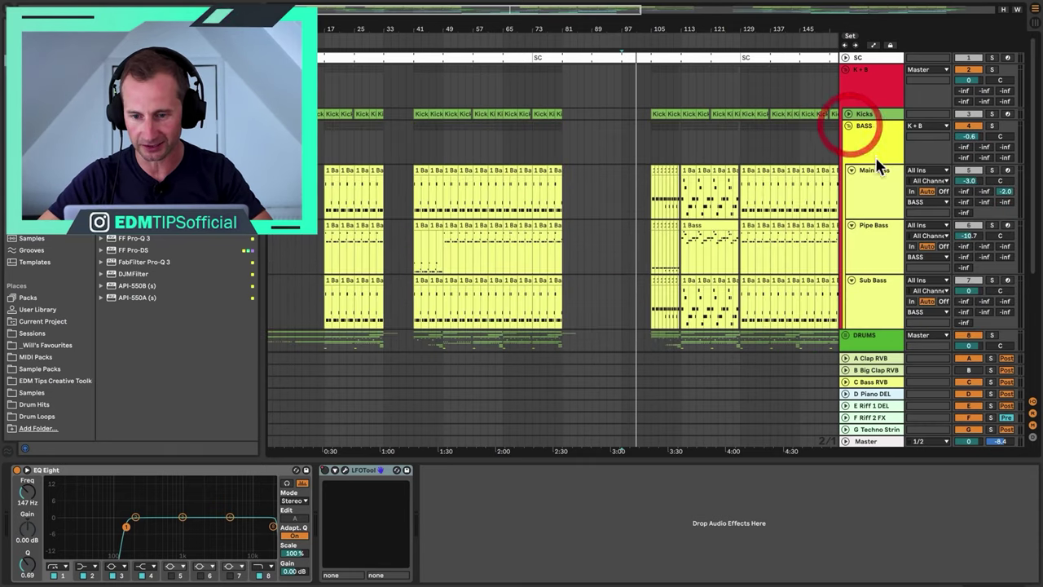
click(876, 213)
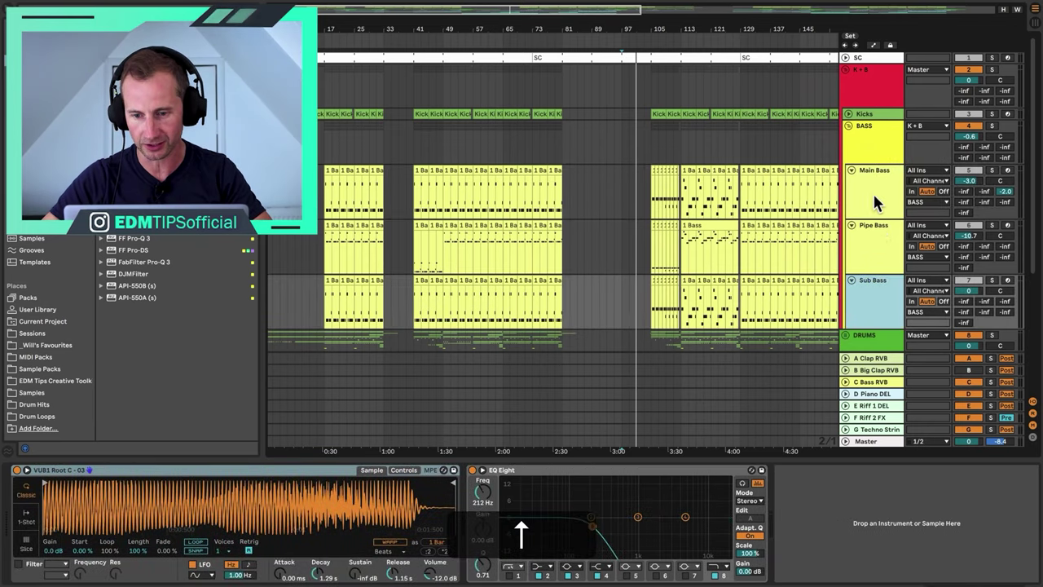
click(867, 157)
scroll(869, 161, down, 1)
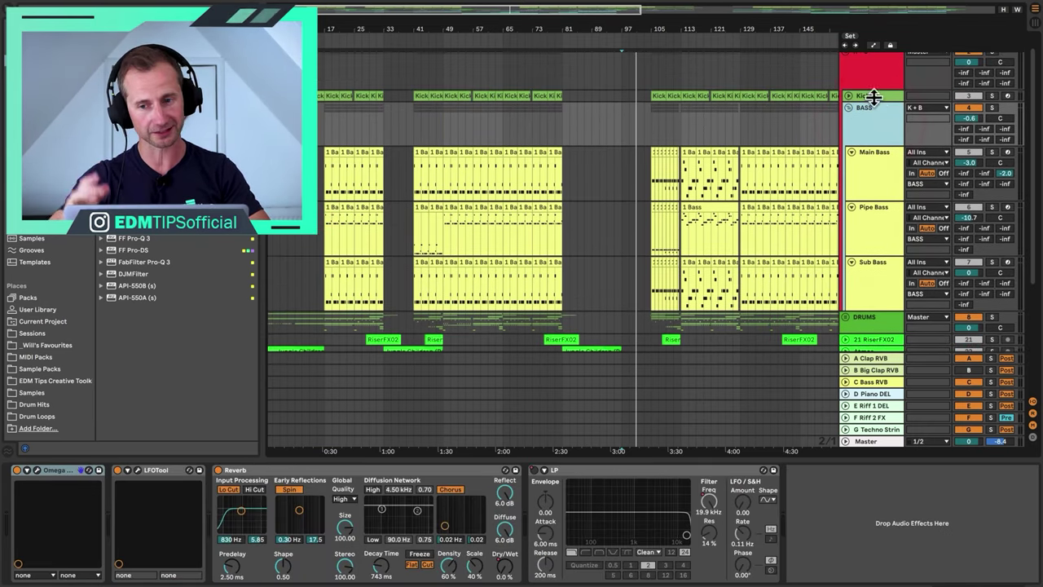
click(869, 97)
click(873, 82)
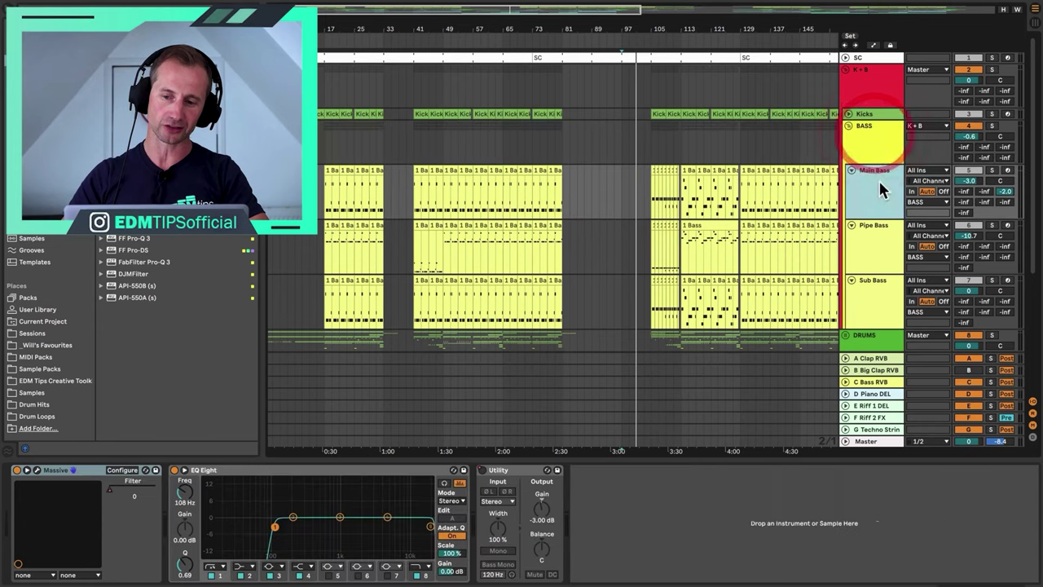
Select Main Bass and Kicks, then the K+B group to show its effects chain.
click(876, 181)
click(875, 114)
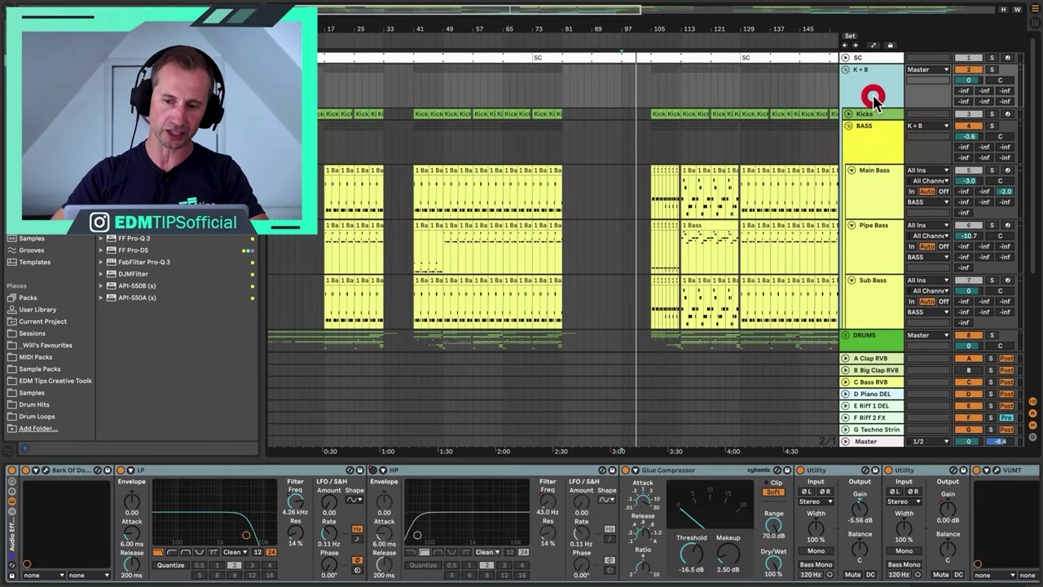
click(876, 171)
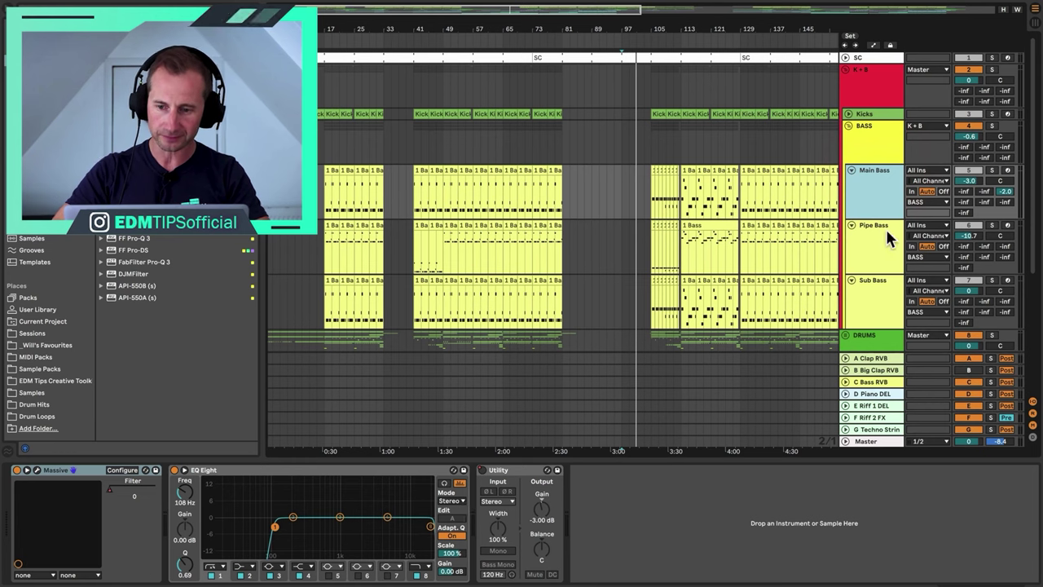
click(869, 93)
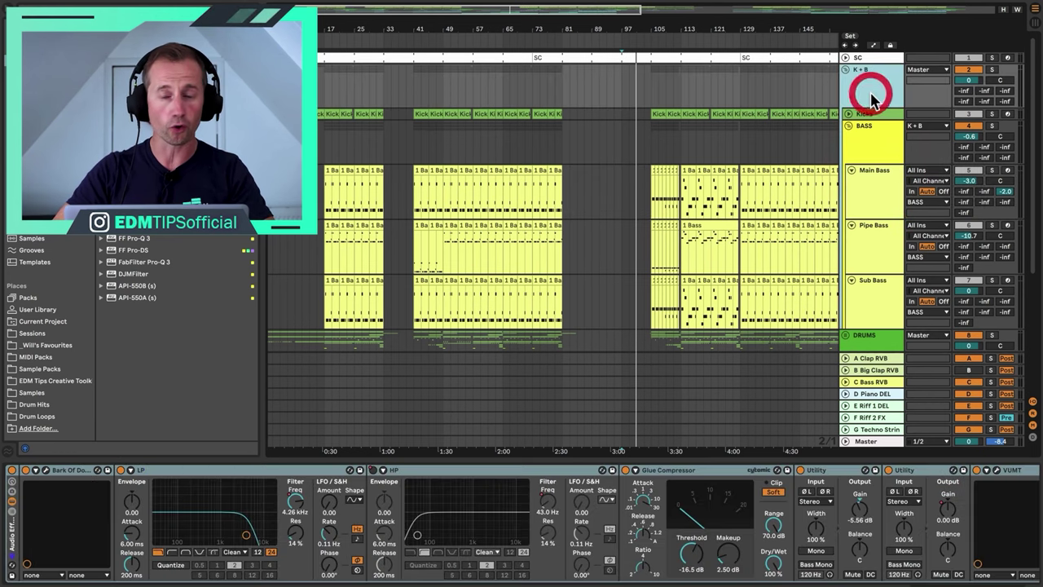